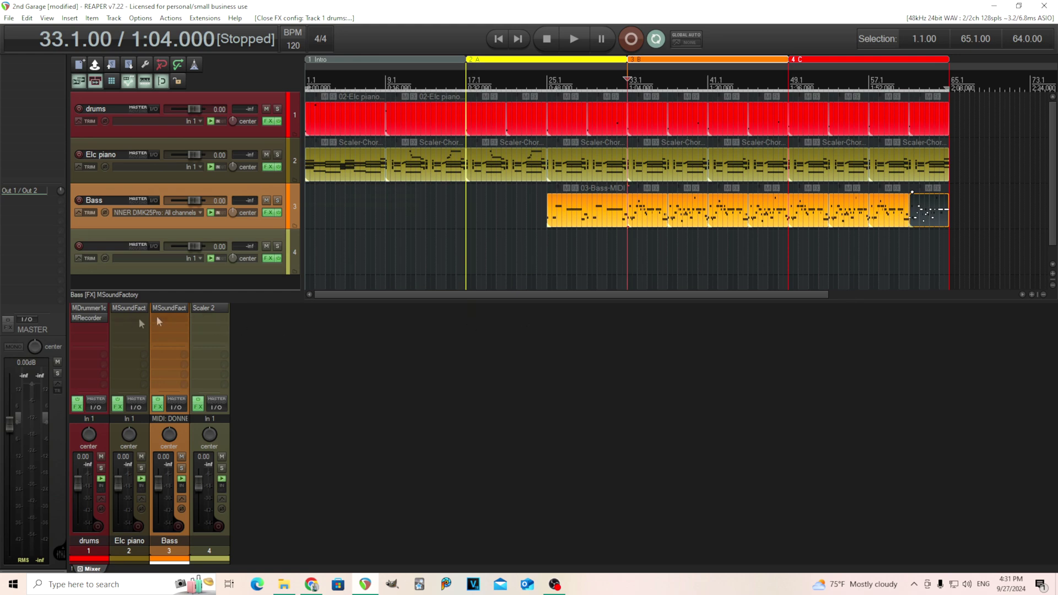
Open the MRecorder plugin on the drums track and move its window clear of the track and mixer controls.
left_click(87, 318)
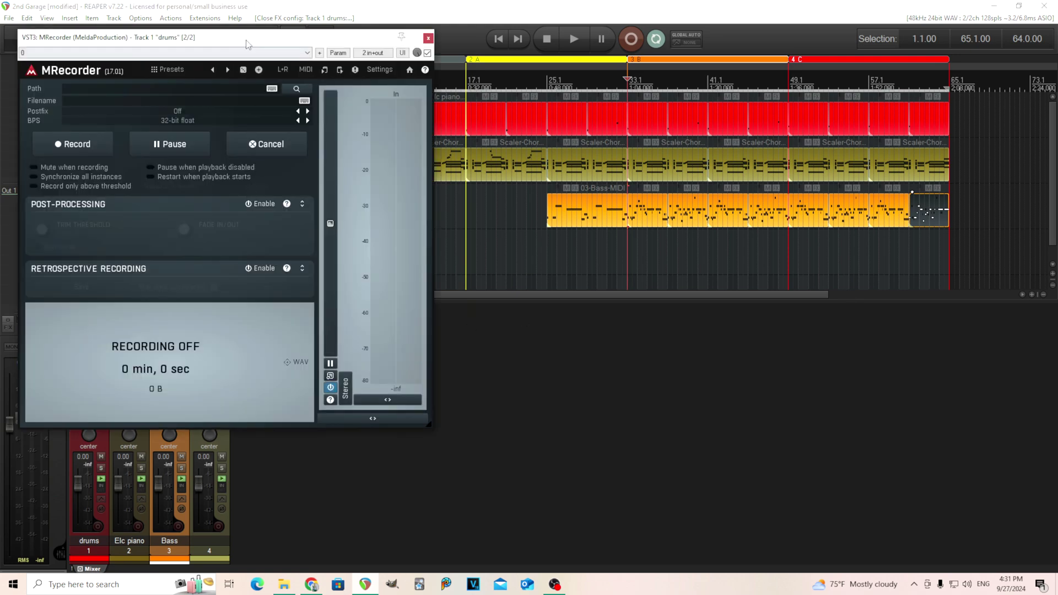
left_click_drag(246, 44, 637, 146)
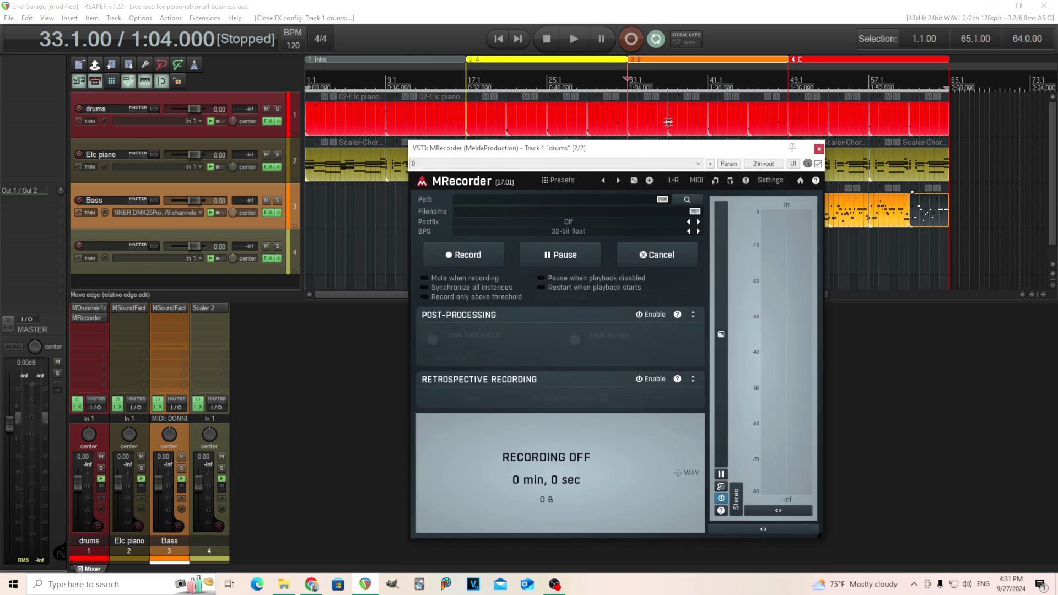
left_click_drag(649, 156, 606, 146)
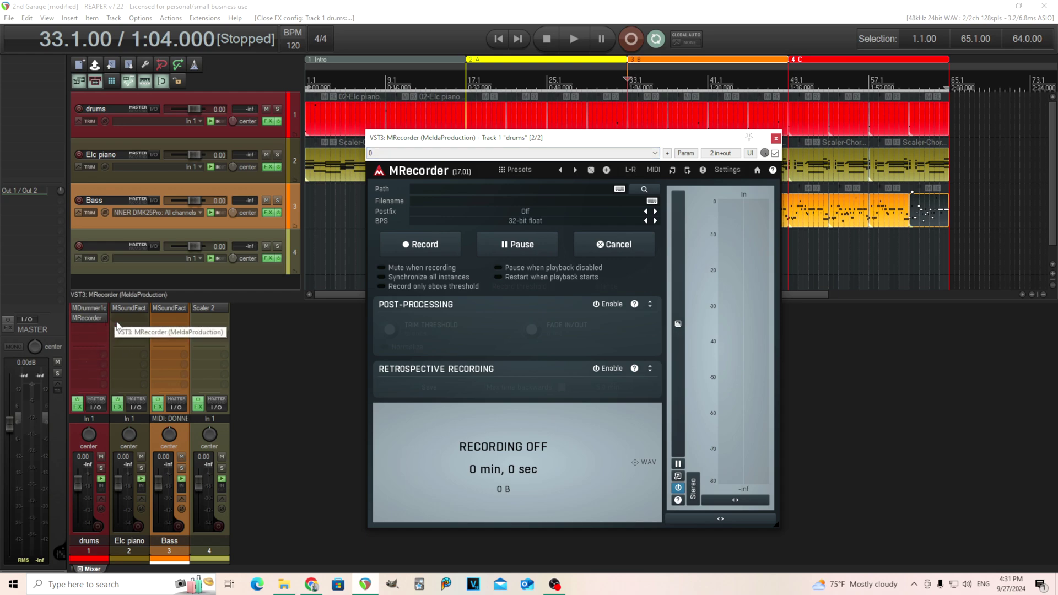
Insert a Recorder module below Modular in the FX grid of the Elc piano track's MSoundFactory.
left_click(128, 308)
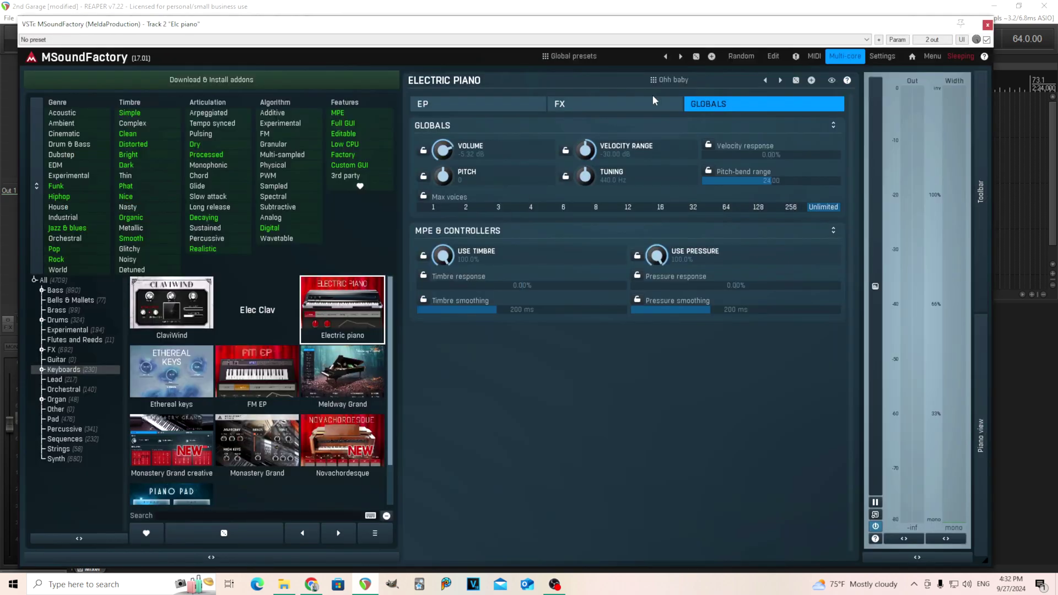
left_click(774, 58)
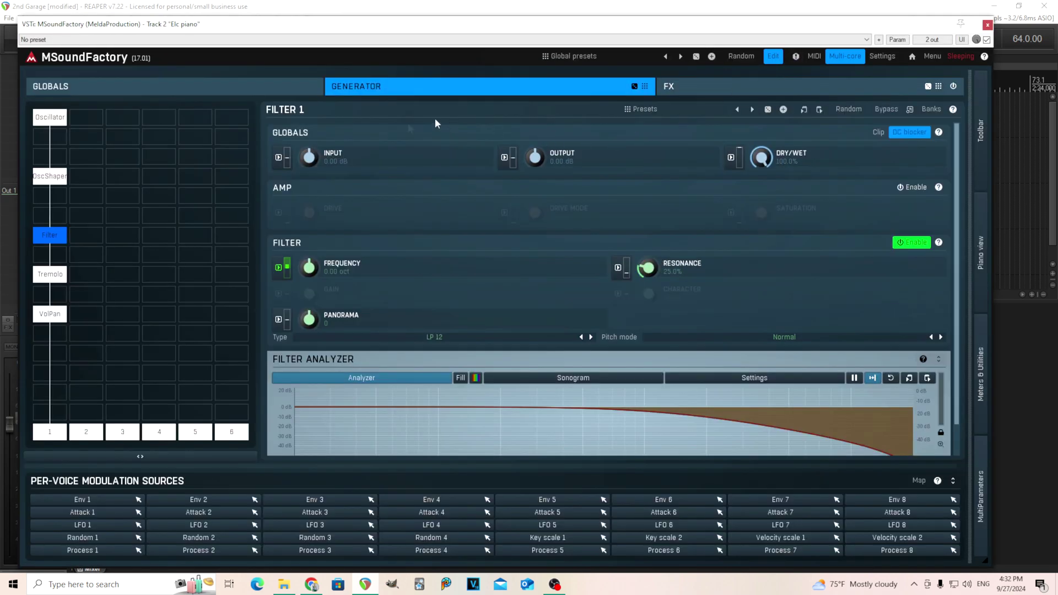
left_click(740, 87)
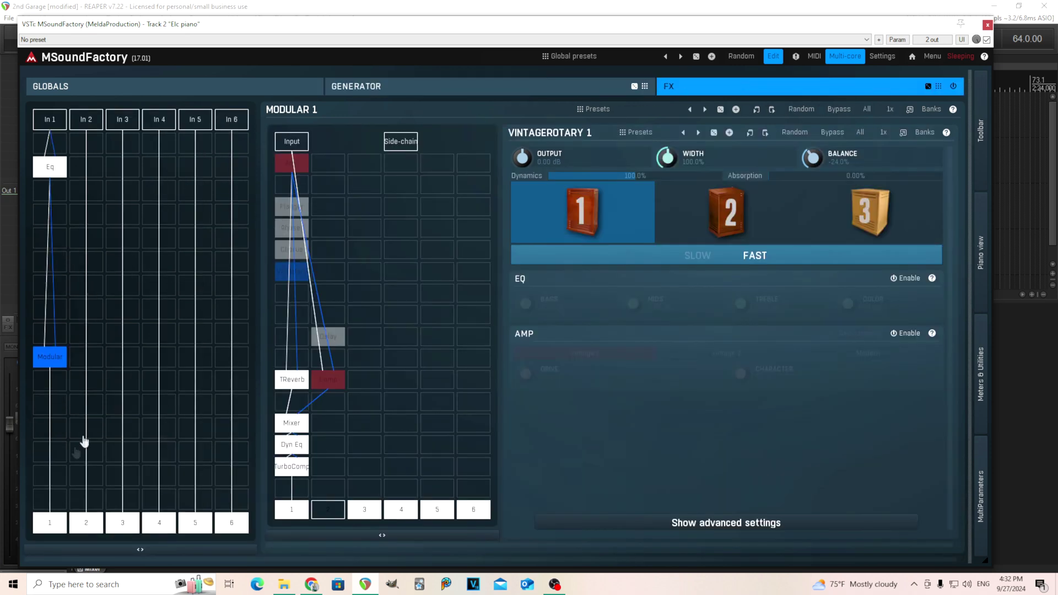
left_click(55, 414)
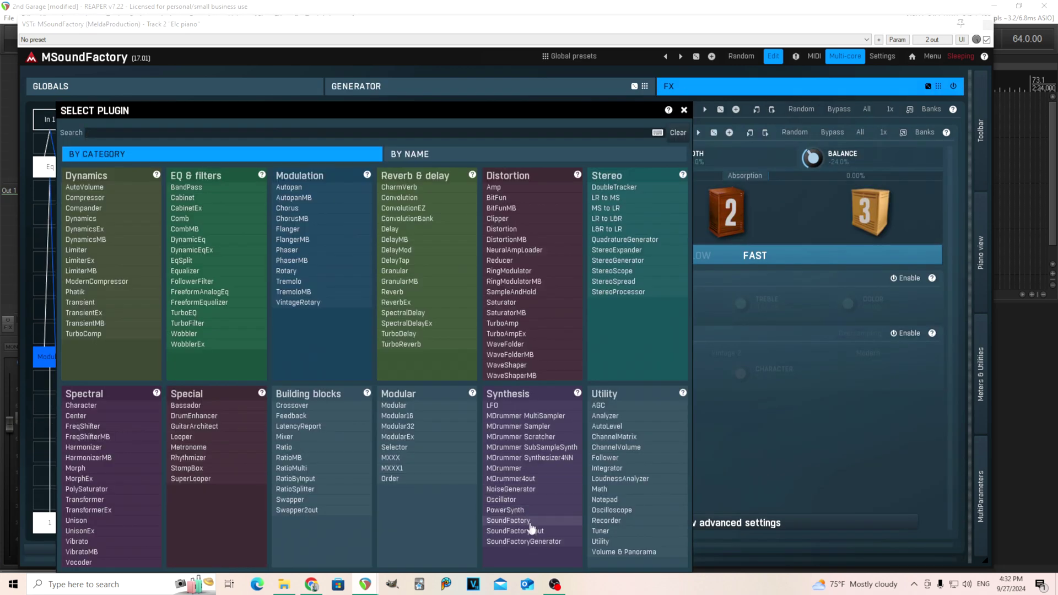
left_click(608, 528)
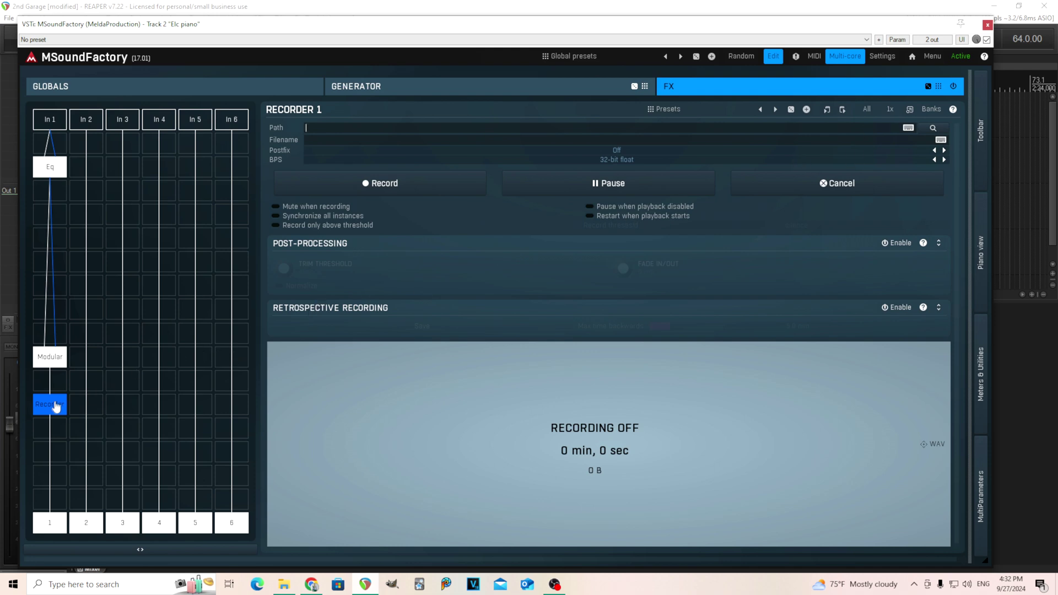
Delete the Recorder module from the FX grid and close MSoundFactory.
right_click(51, 406)
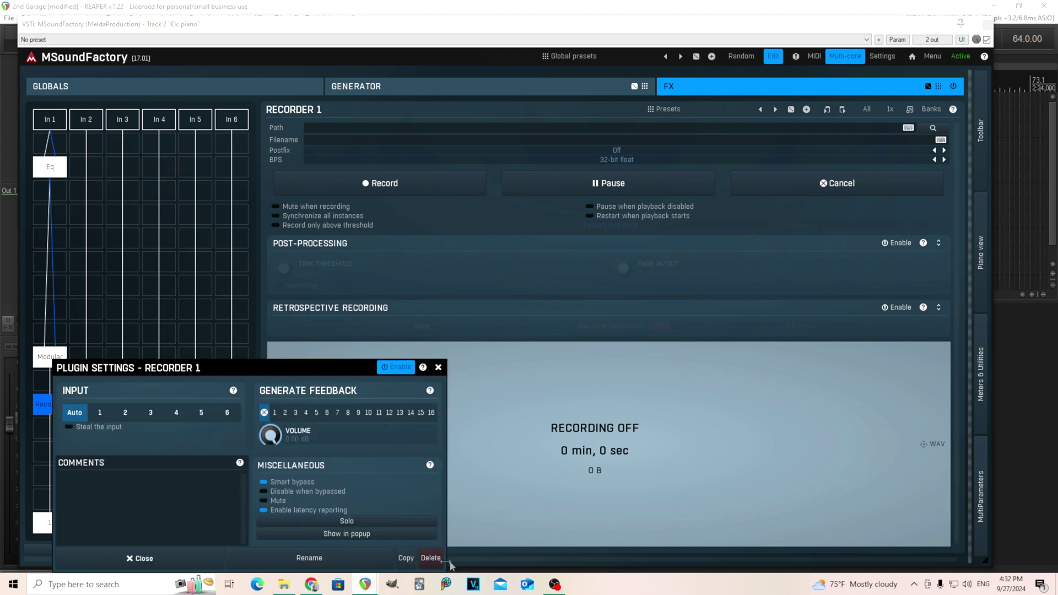
left_click(431, 557)
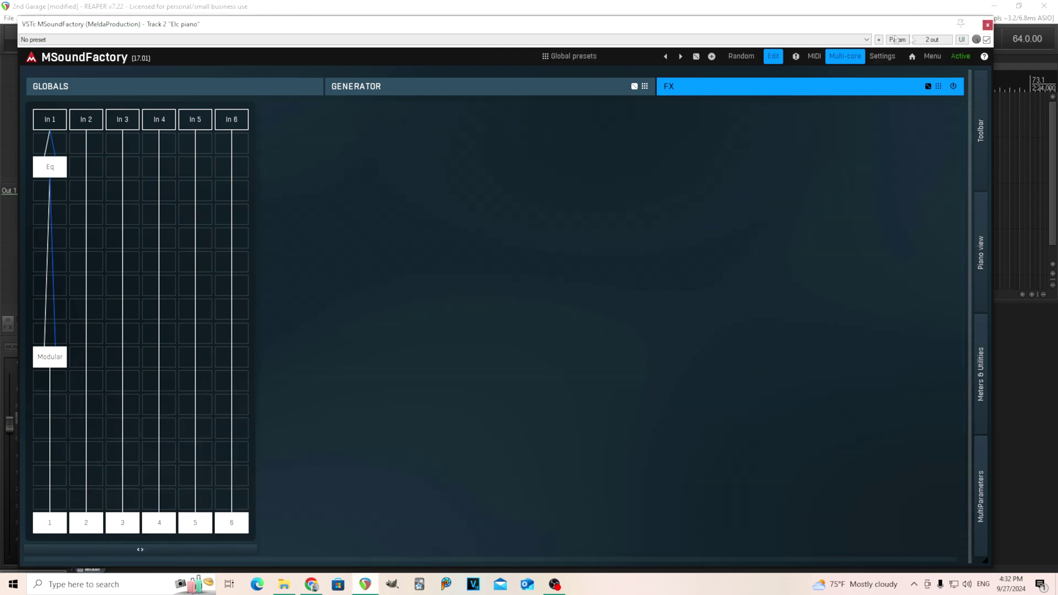
left_click(988, 25)
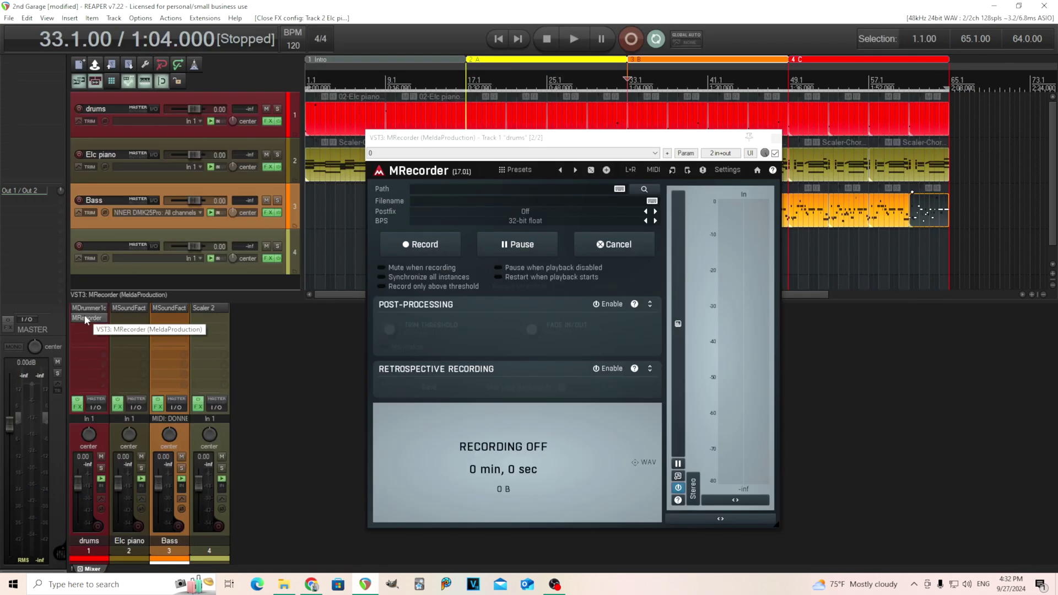
Set the drums track's MRecorder bit depth (BPS) to 16-bit.
left_click_drag(495, 143, 490, 130)
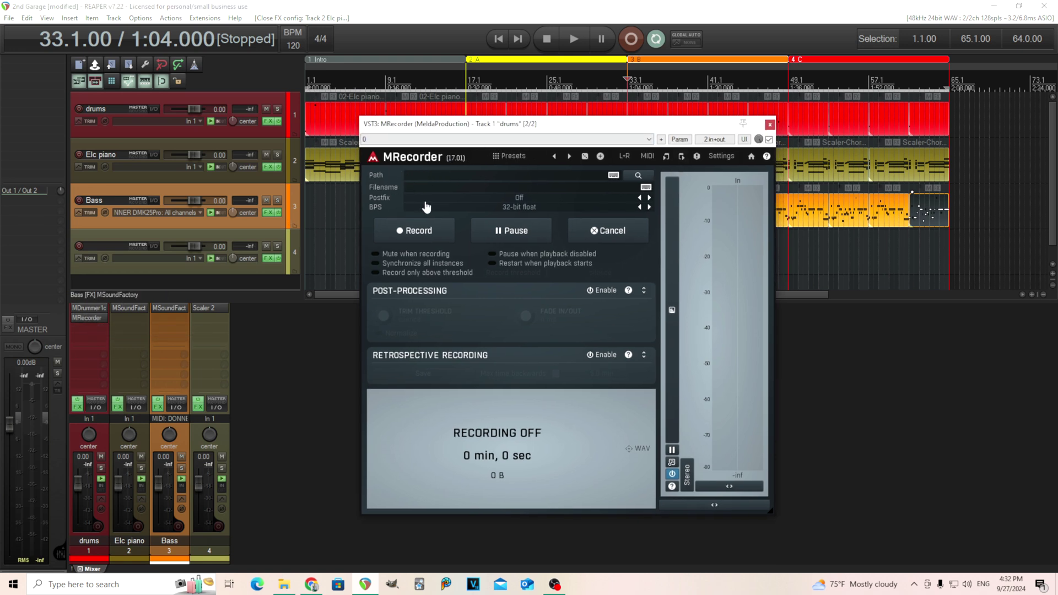
left_click(519, 209)
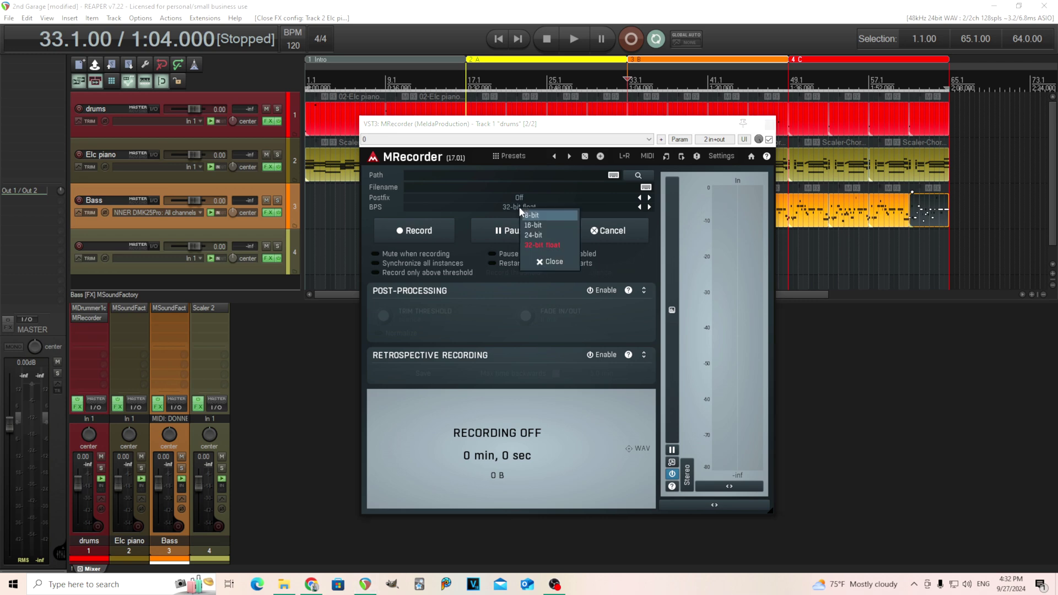
left_click(555, 226)
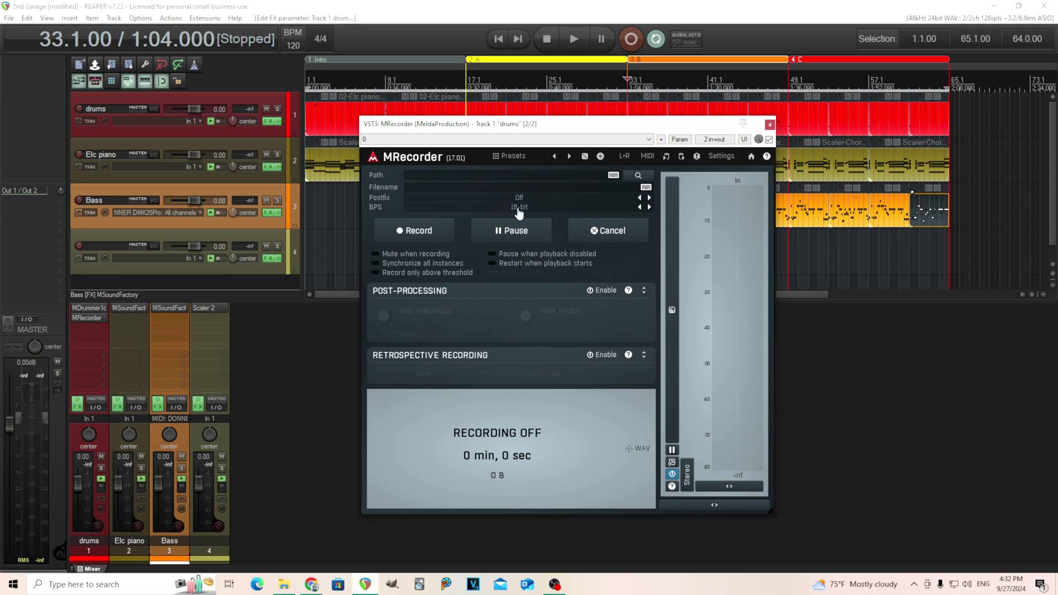
Set the recording path to the Desktop folder 16 bit wav/loops/Mrecorder video.
left_click(641, 176)
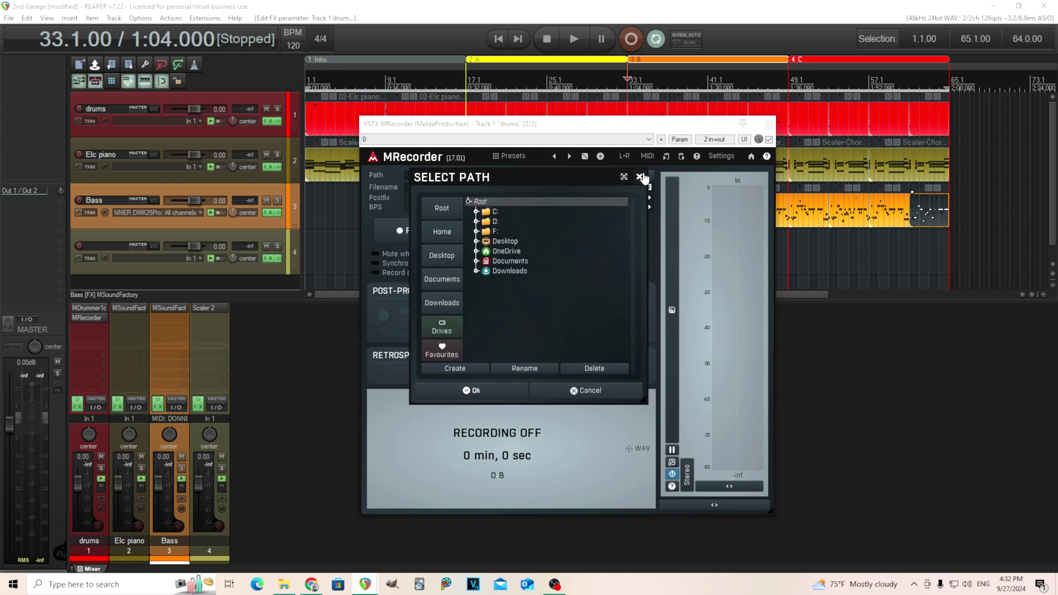
left_click(477, 243)
left_click(485, 252)
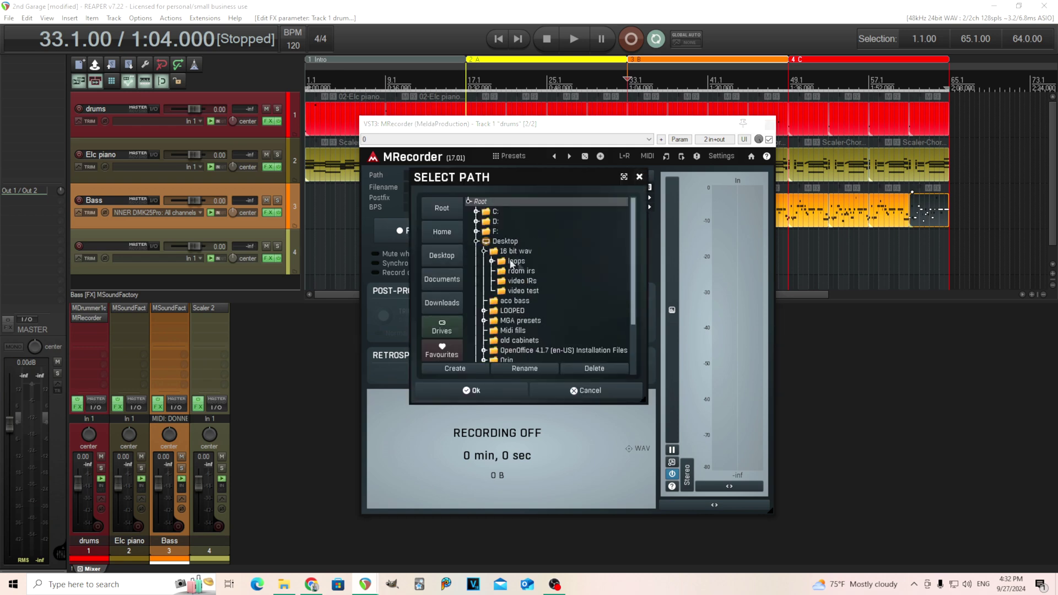
left_click(492, 261)
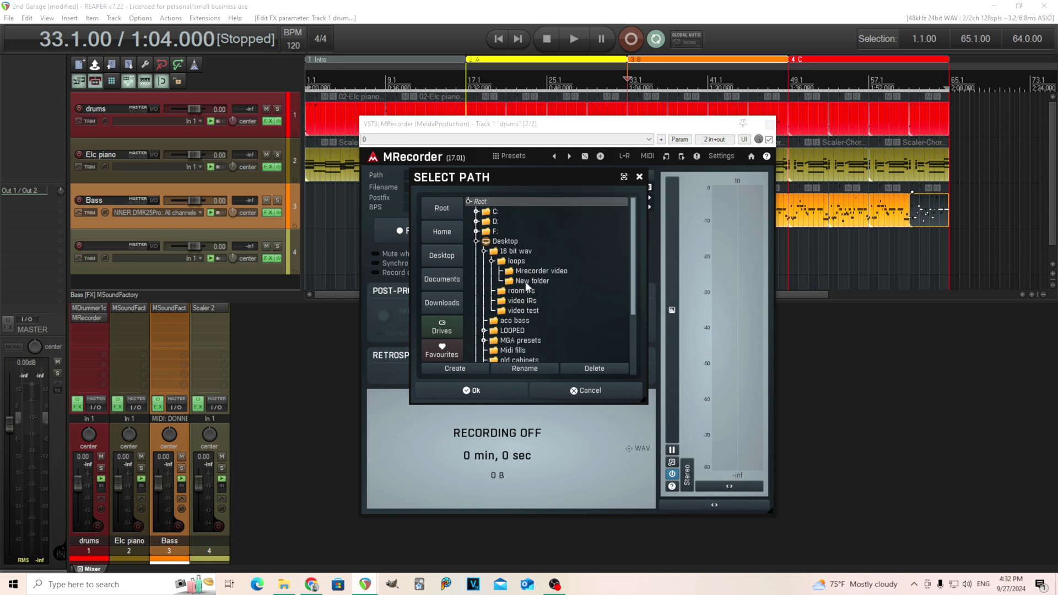
left_click(518, 274)
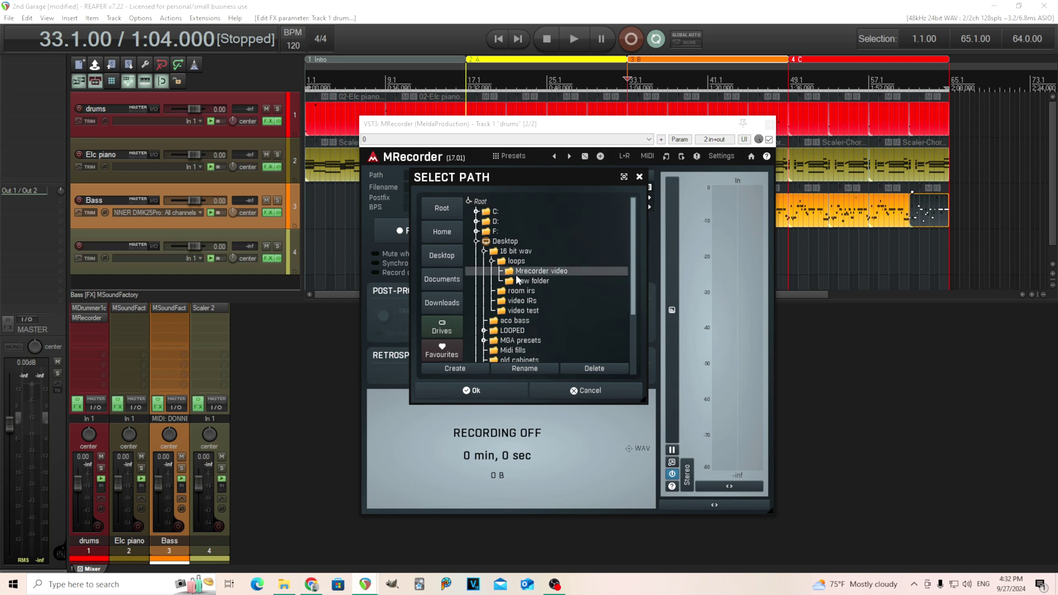
left_click(494, 392)
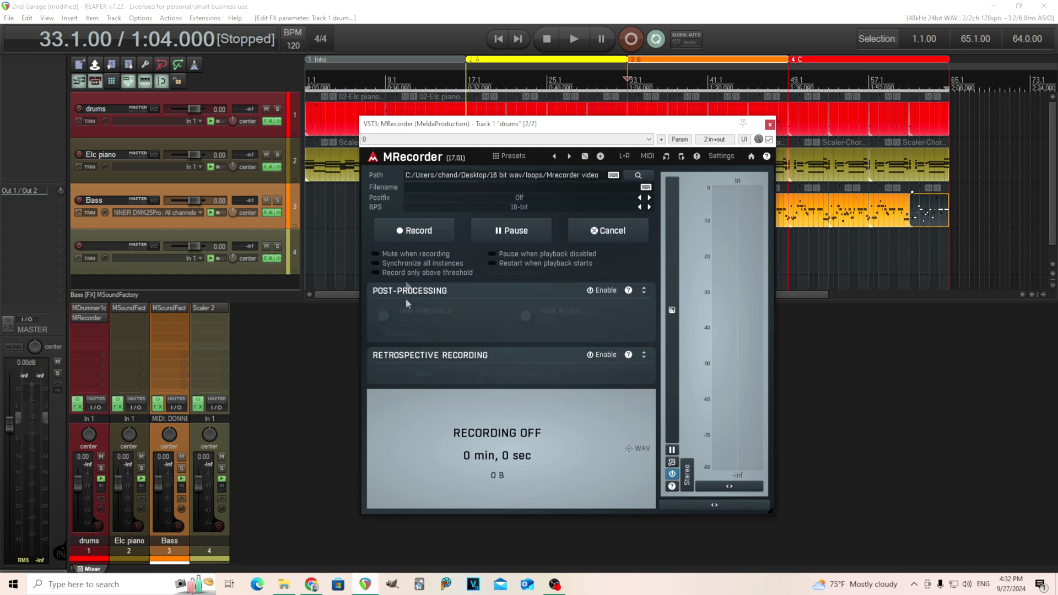
Name the recording file Drums and set its postfix to Date & time.
left_click(523, 187)
type("Dr")
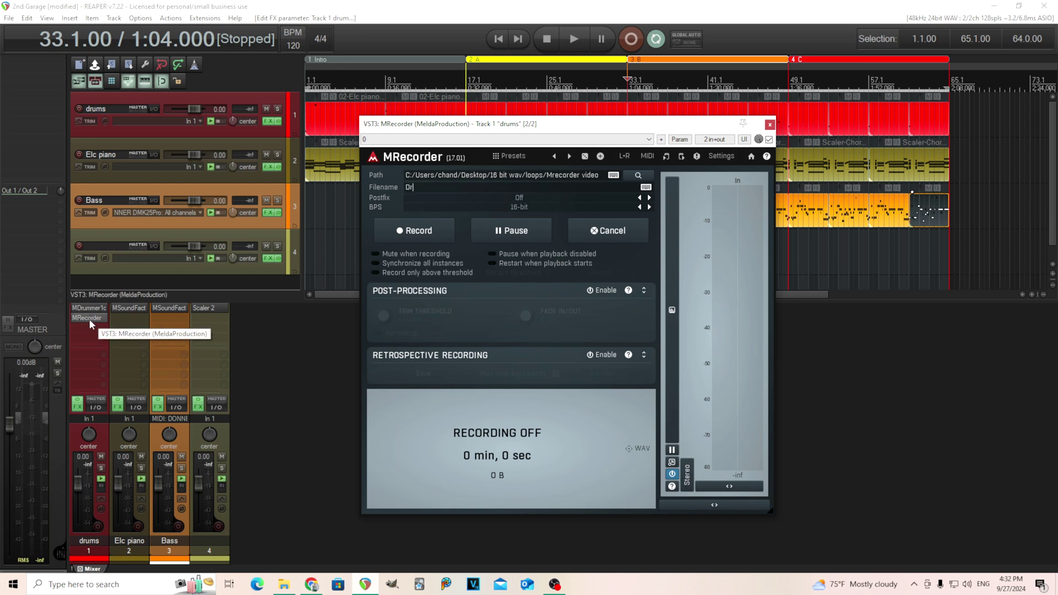
type("ums")
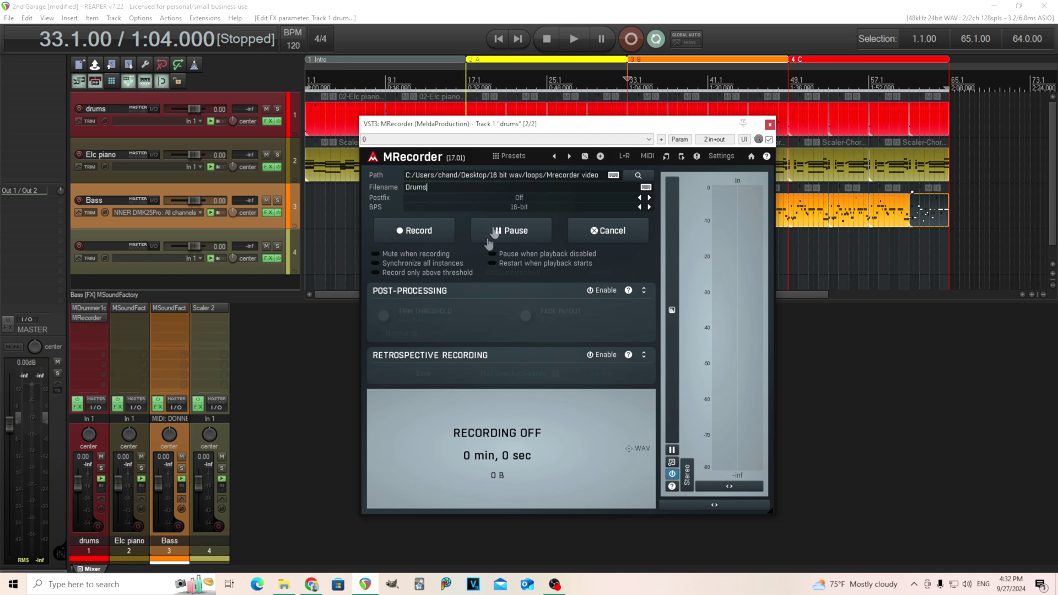
left_click(513, 202)
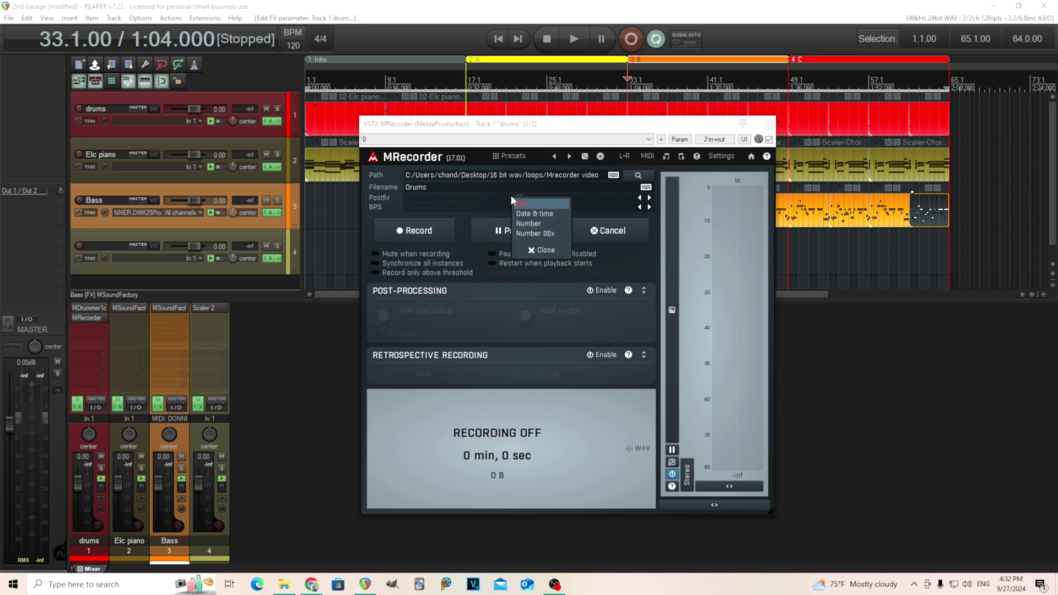
left_click(560, 220)
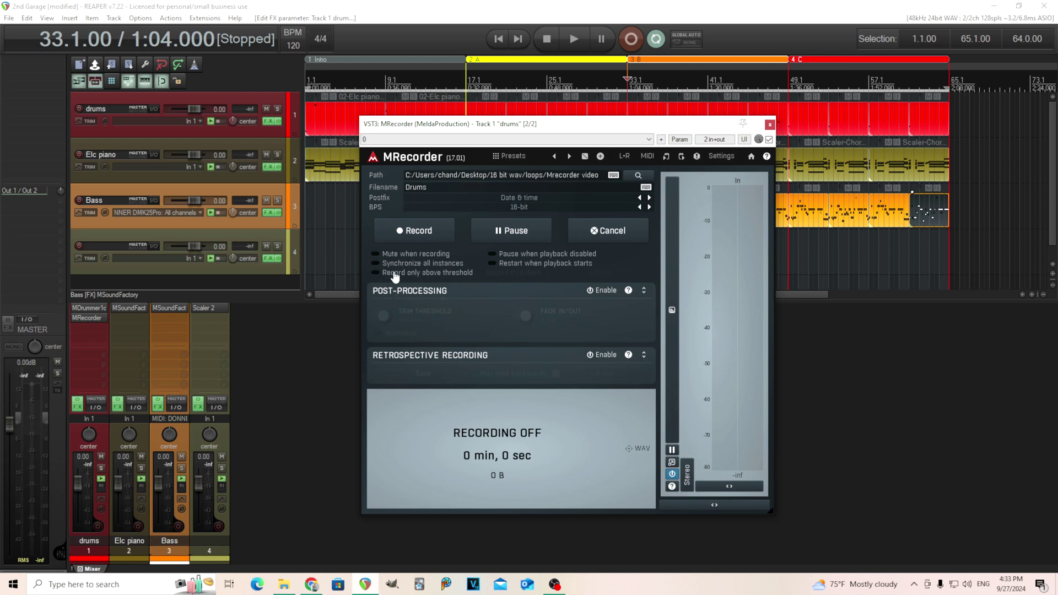
Try recording only above a threshold of about -24 dB and switch the option off again.
left_click(460, 276)
mouse_move(546, 273)
left_mouse_down()
mouse_move(612, 273)
mouse_move(561, 273)
left_mouse_up()
left_click_drag(564, 273, 573, 273)
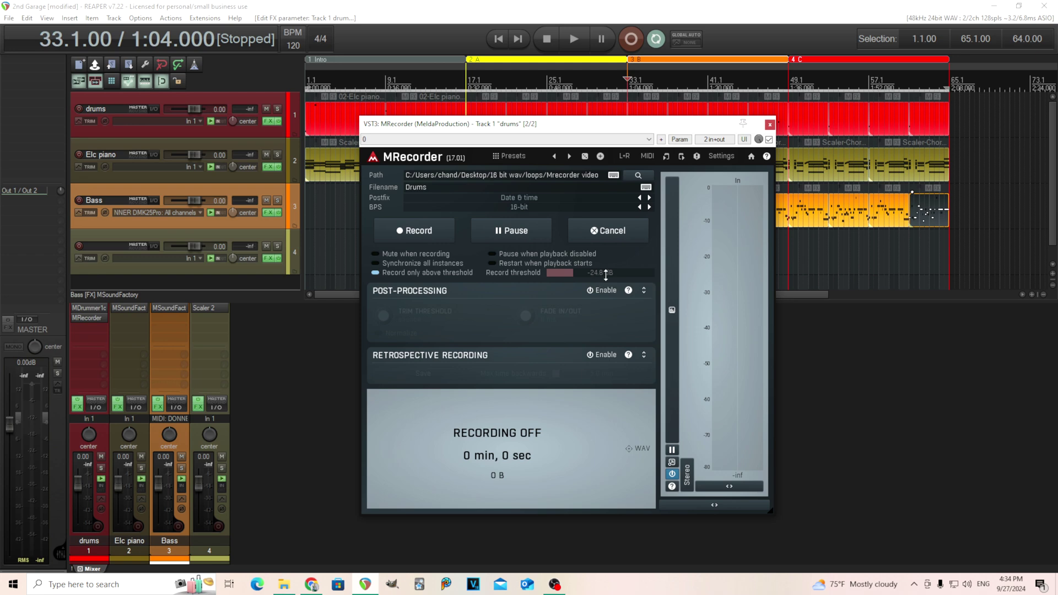
left_click(429, 273)
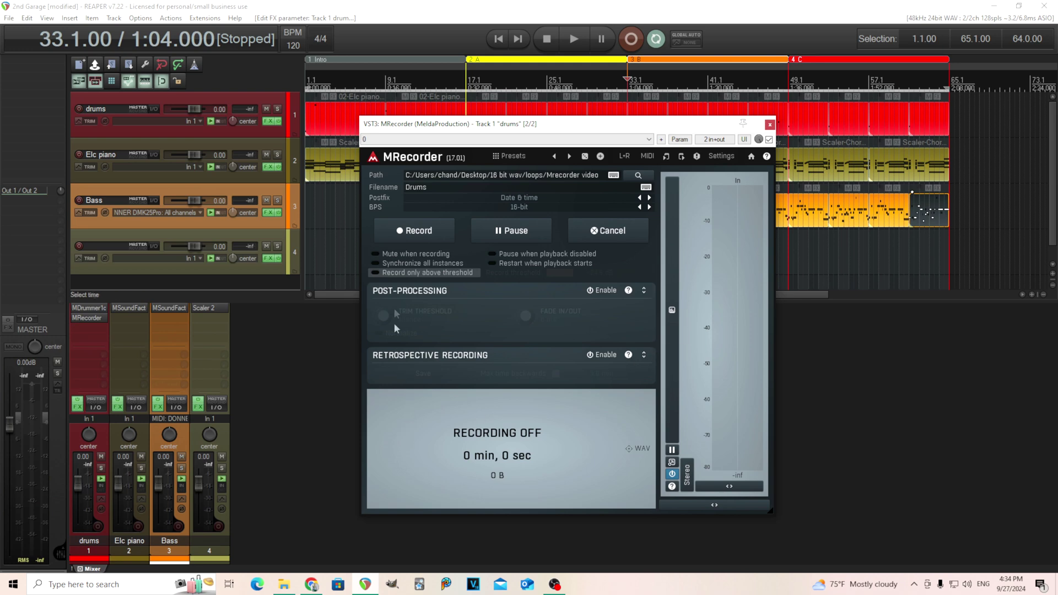
Try post-processing with the trim threshold, fade in/out and Normalize options, and disable post-processing again.
left_click(606, 292)
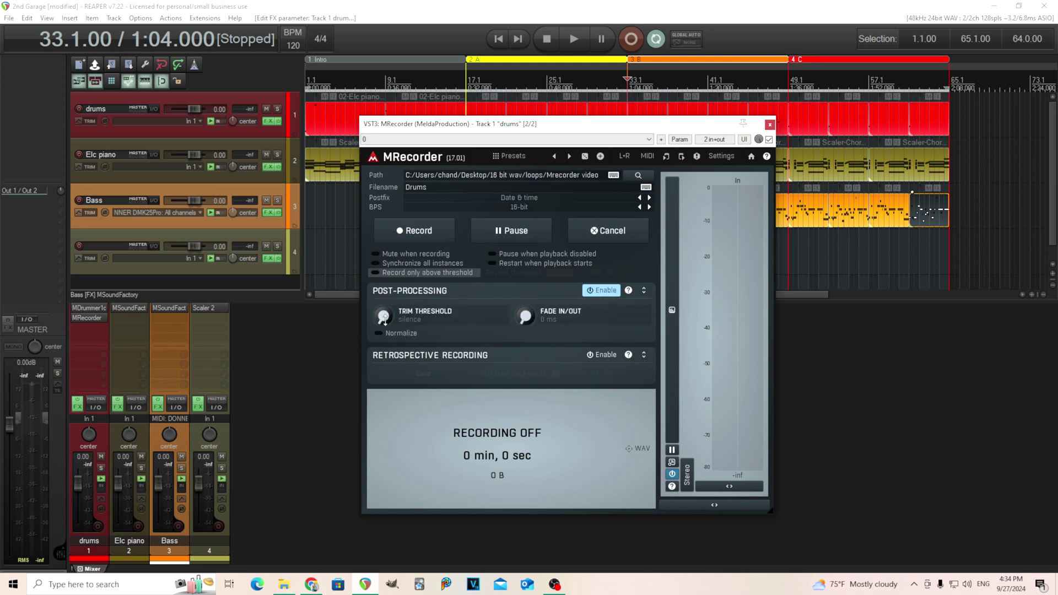
left_click_drag(387, 318, 377, 328)
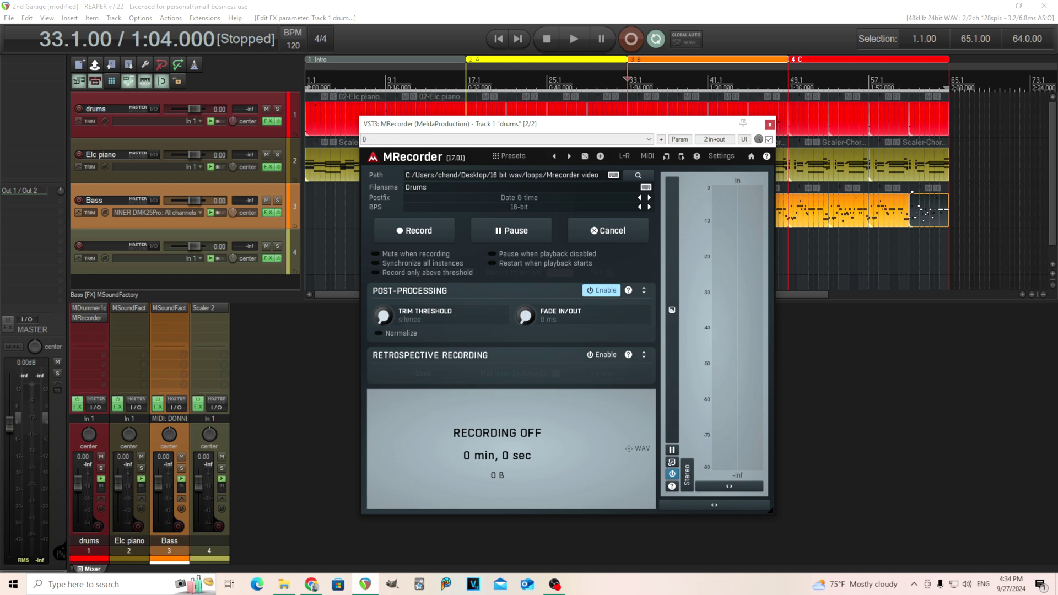
mouse_move(522, 321)
left_mouse_down()
mouse_move(525, 292)
mouse_move(525, 331)
left_mouse_up()
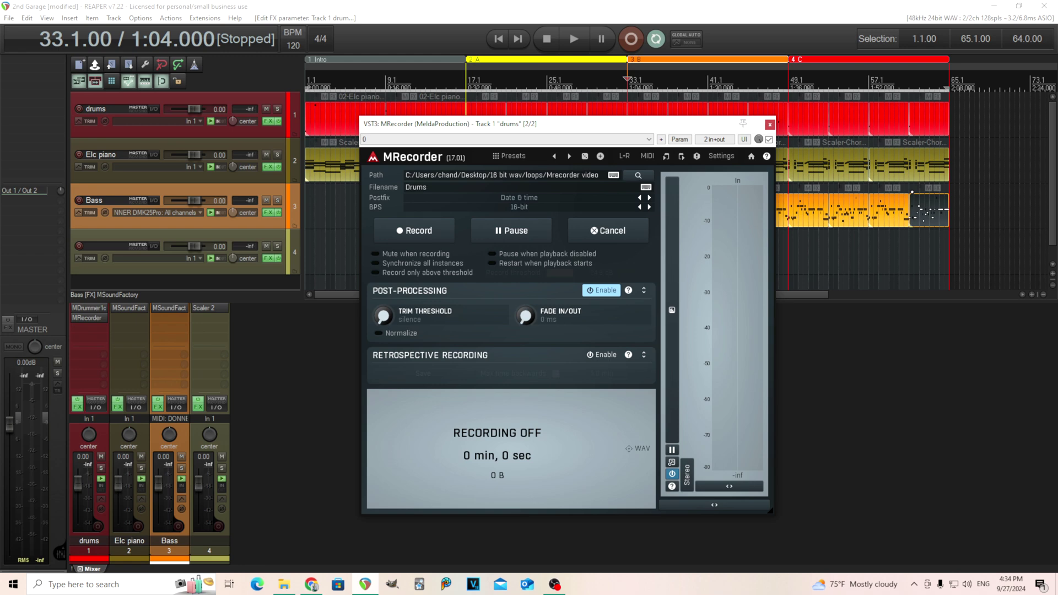
left_click(406, 337)
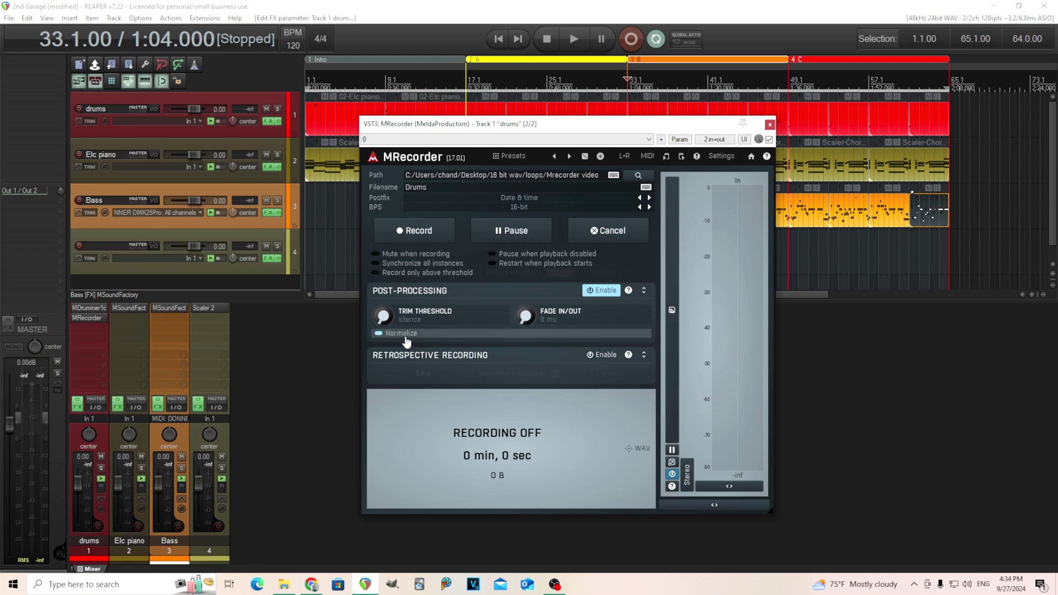
left_click(591, 291)
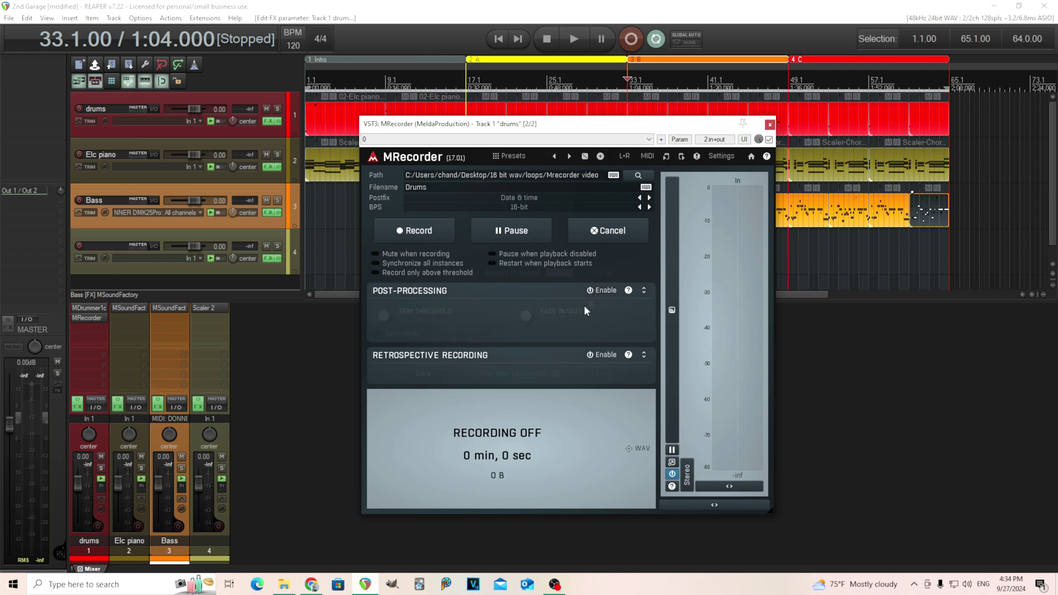
Try retrospective recording in MRecorder, disable it again and close the plugin window.
left_click(607, 356)
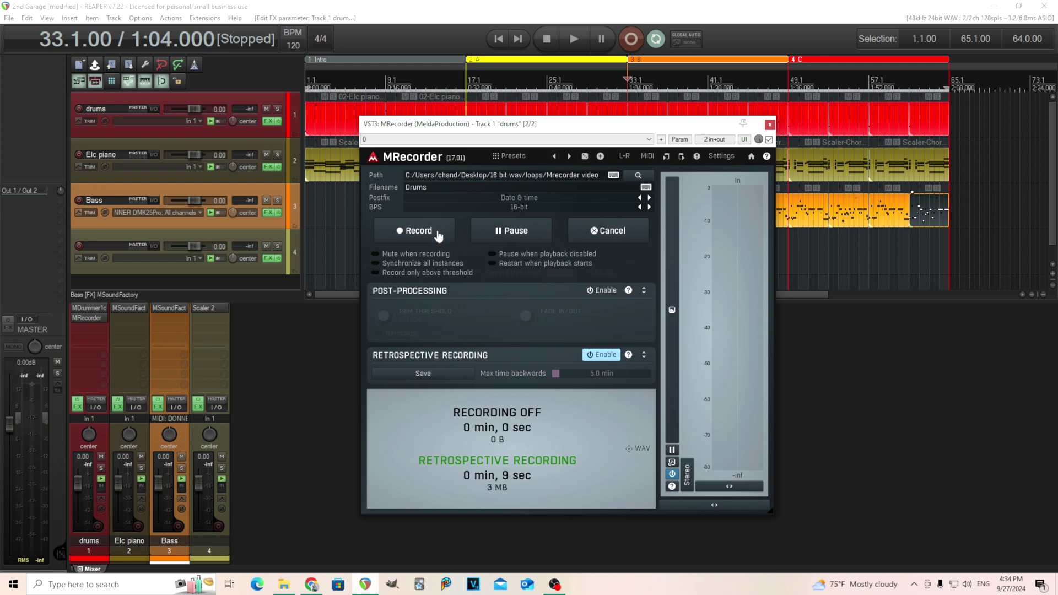
left_click(439, 236)
left_click(605, 357)
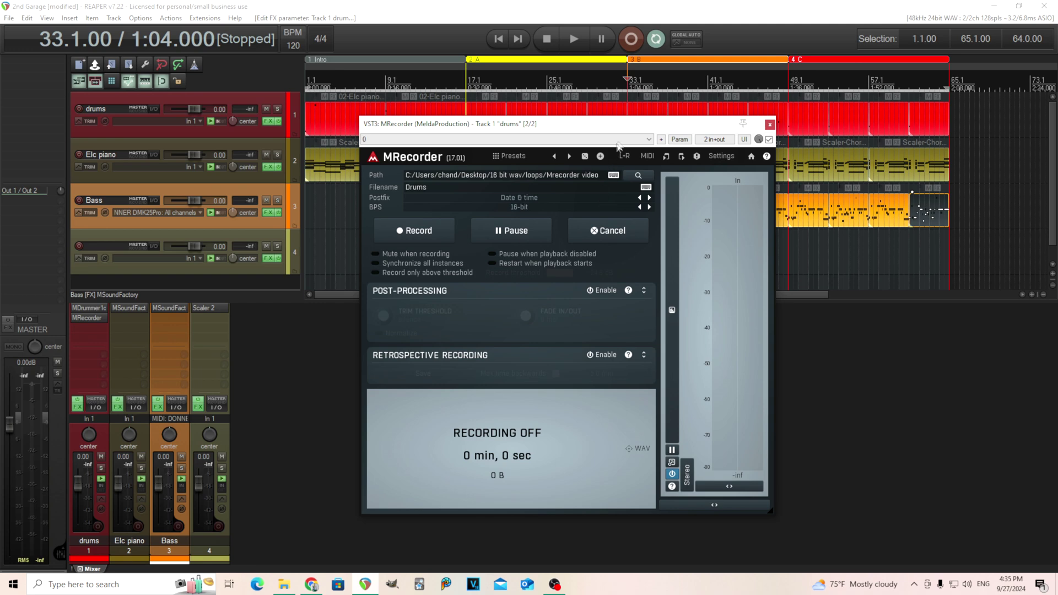
left_click(769, 125)
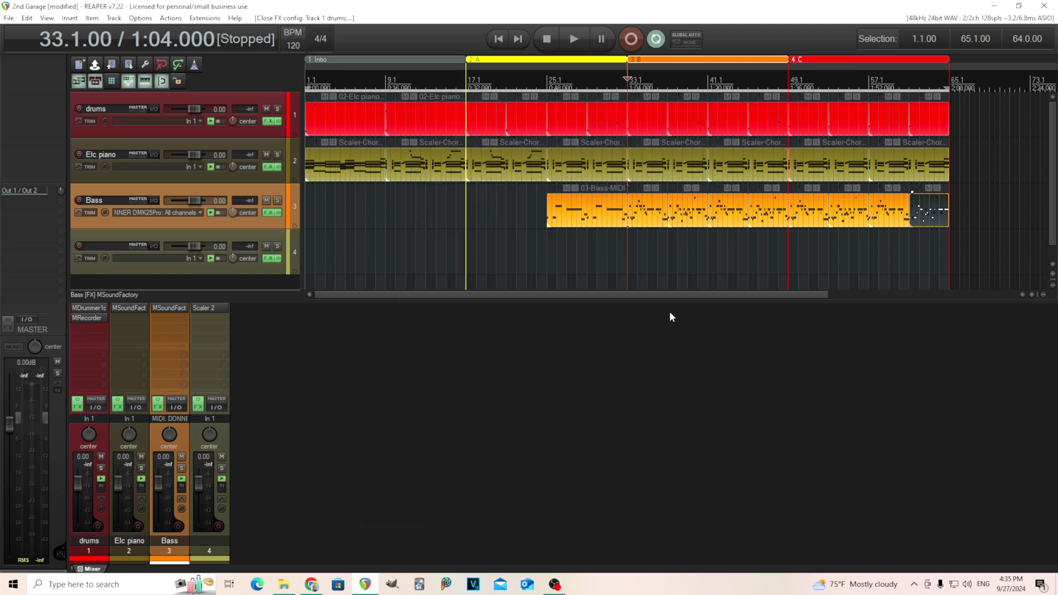
Play the project from bar 33 to hear the drums, piano and bass together, and stop playback.
left_click(576, 38)
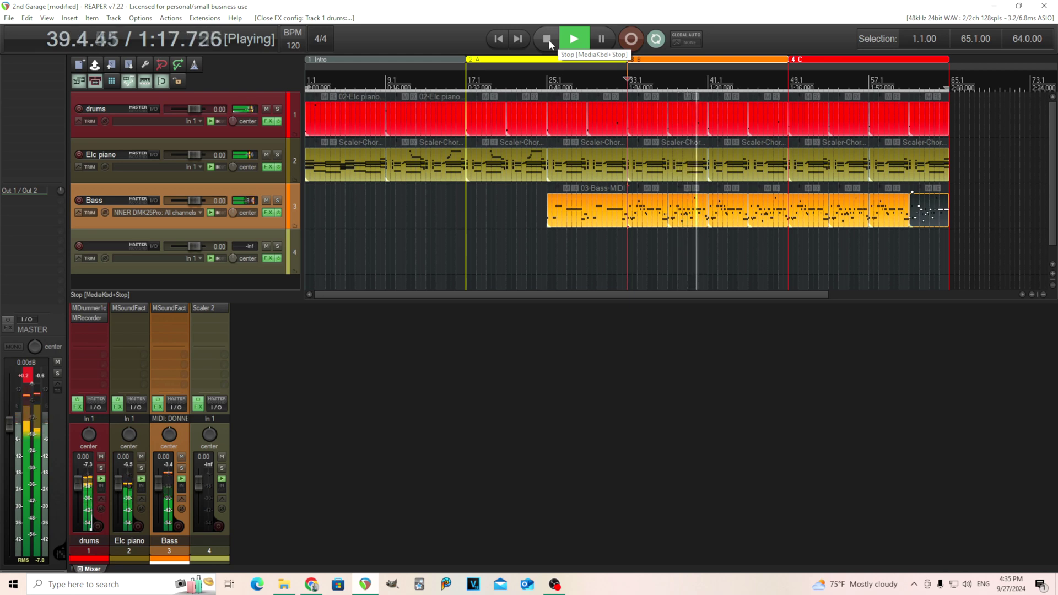
left_click(549, 39)
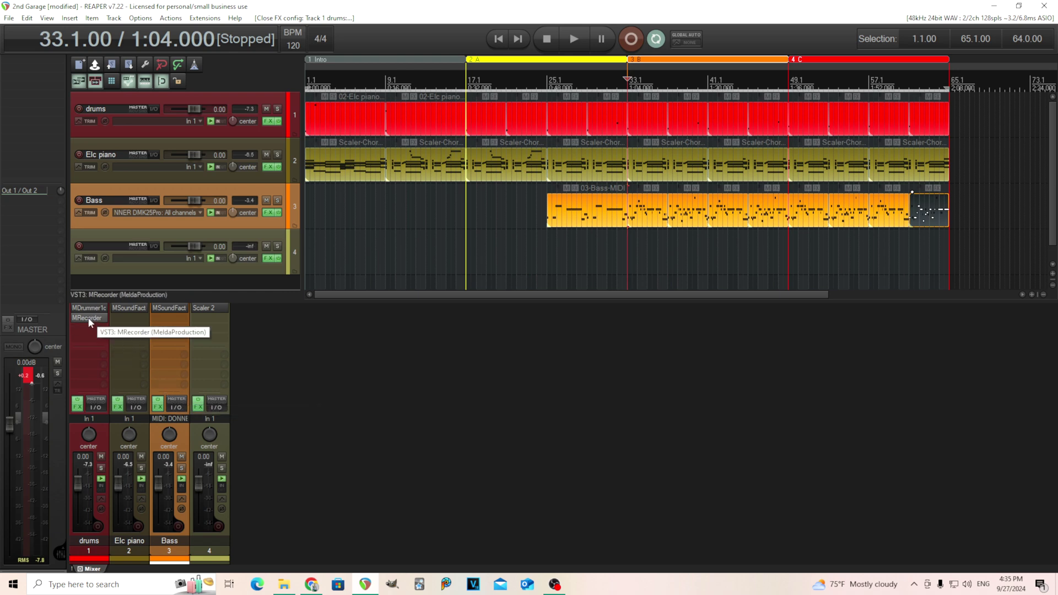
Copy MRecorder from the drums track to the Elc piano and Bass tracks, and name the Bass instance's recording file Bass.
left_click_drag(88, 317, 161, 319)
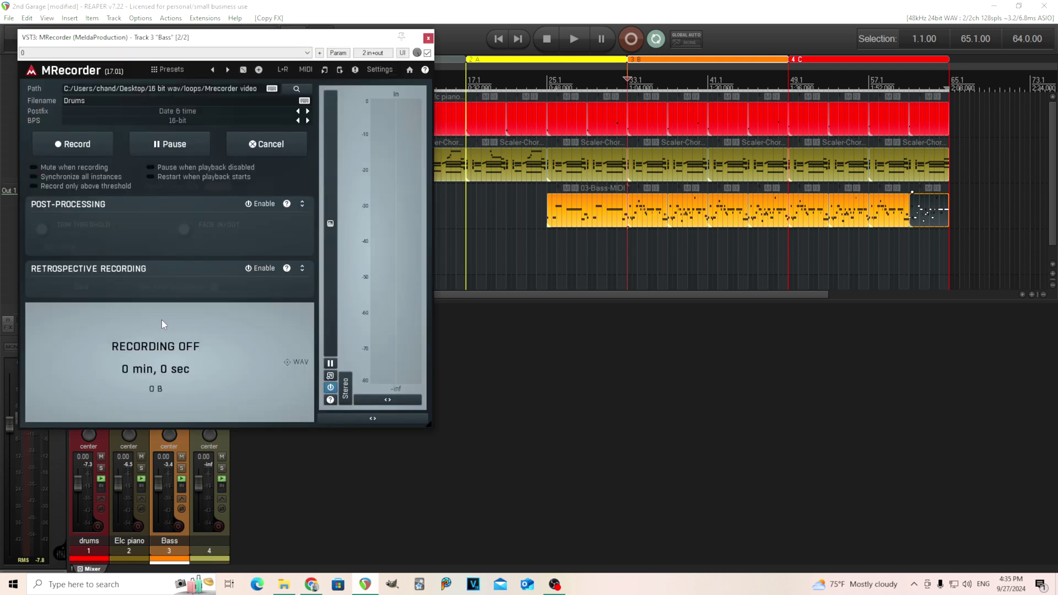
double_click(97, 101)
left_click(427, 38)
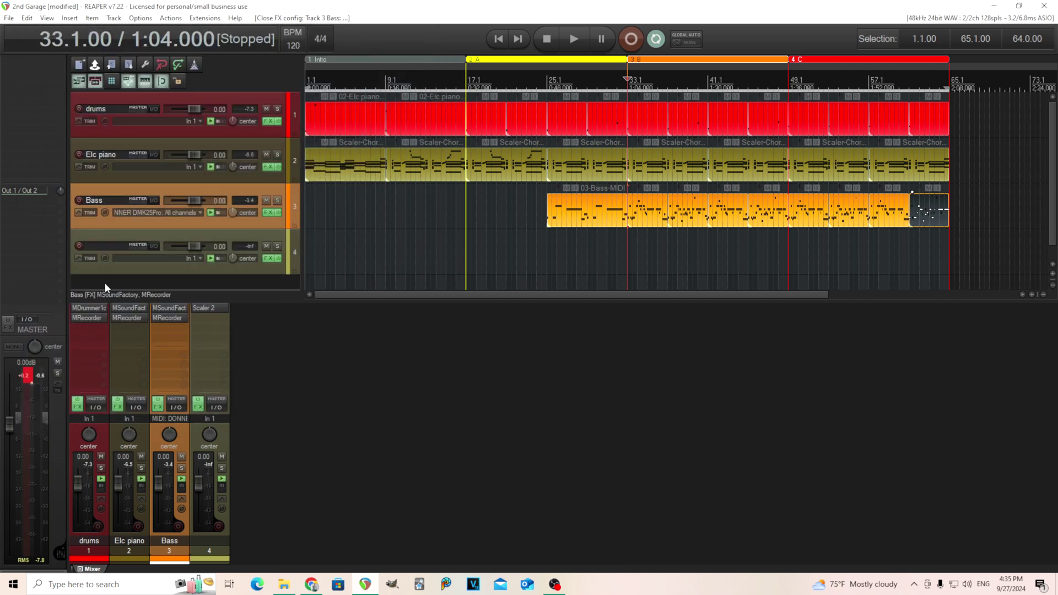
Set the recording filename to Piano in the Elc piano track's MRecorder.
left_click(126, 319)
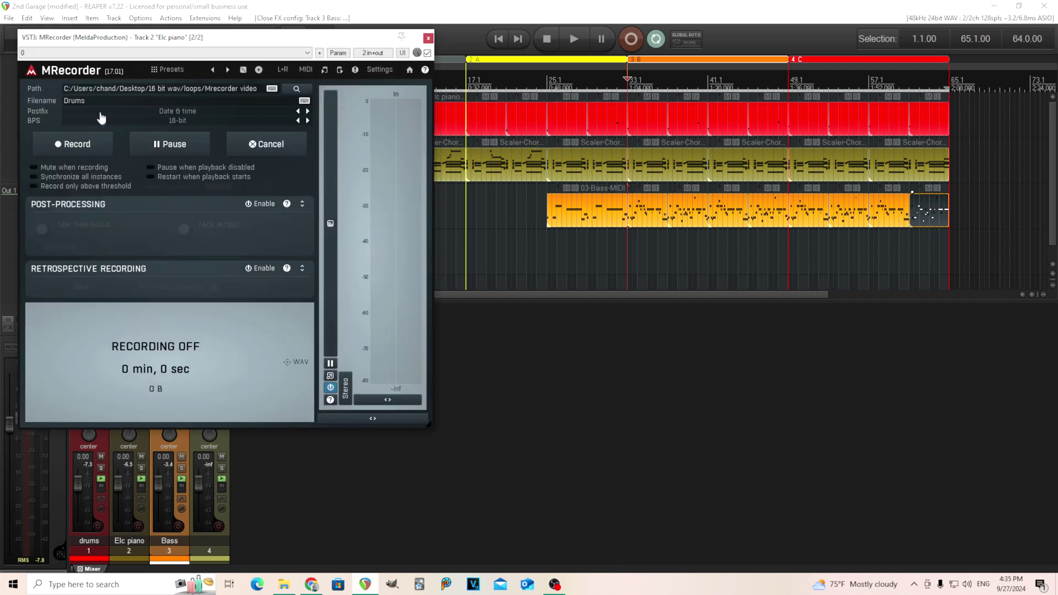
left_click(46, 102)
type("Piano")
left_click_drag(358, 36, 606, 137)
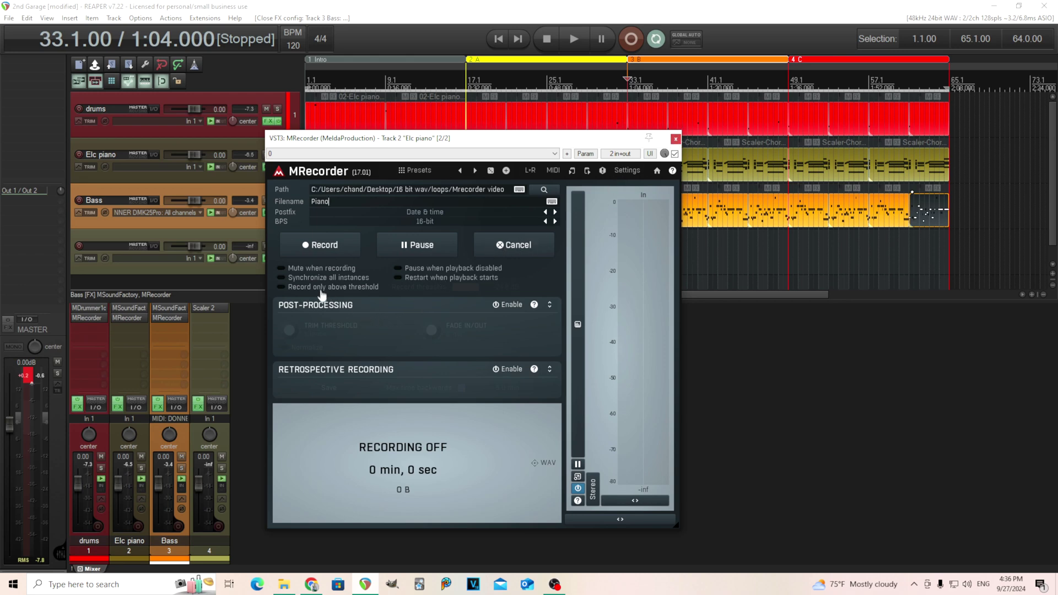
Turn on Synchronize all instances in the Elc piano track's MRecorder and check the setting on the Bass track's instance.
left_click(322, 278)
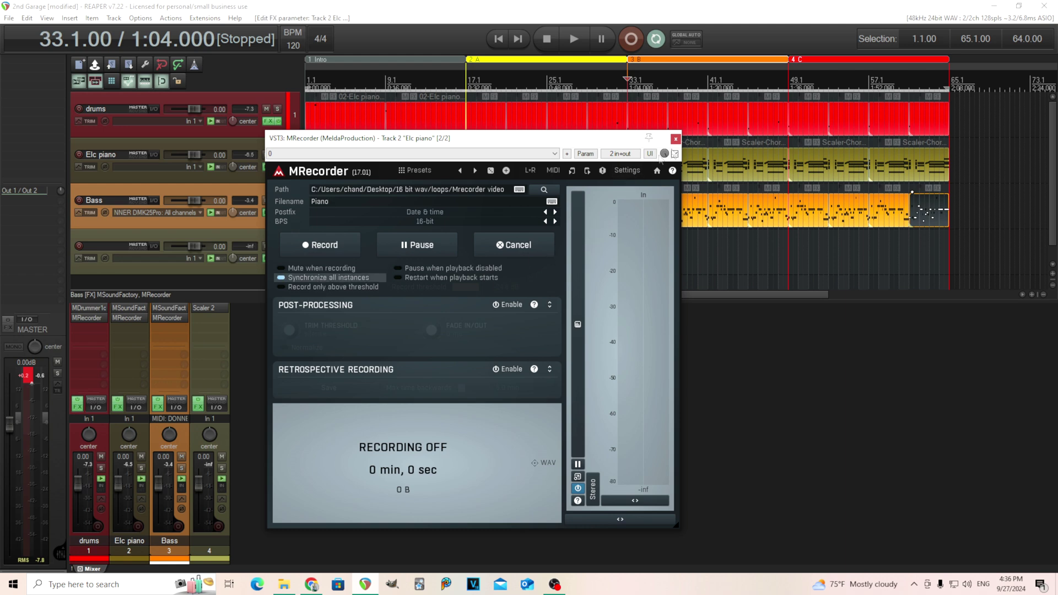
left_click(675, 139)
left_click(165, 318)
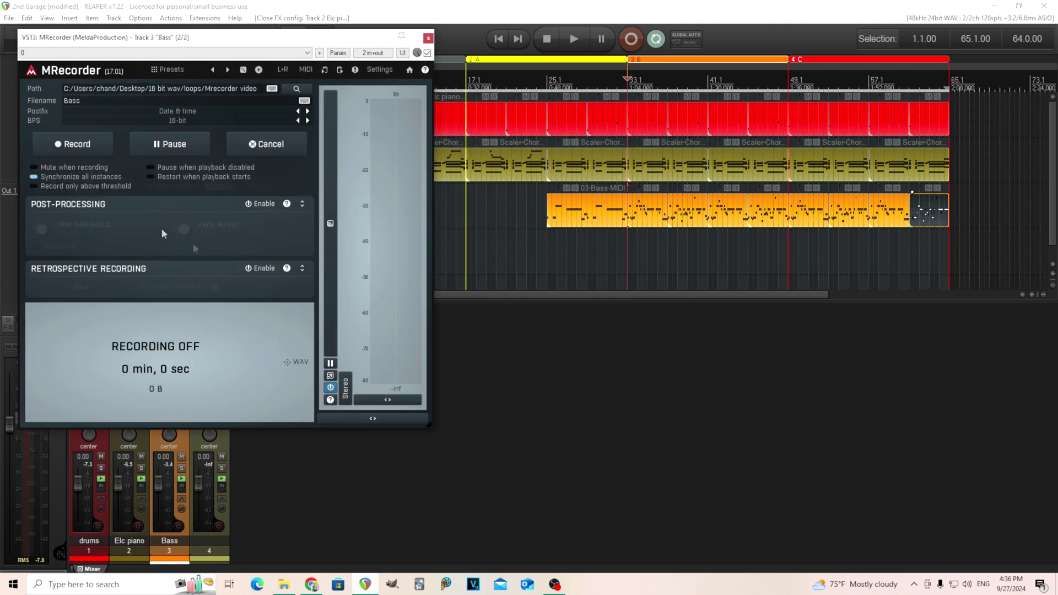
left_click(429, 38)
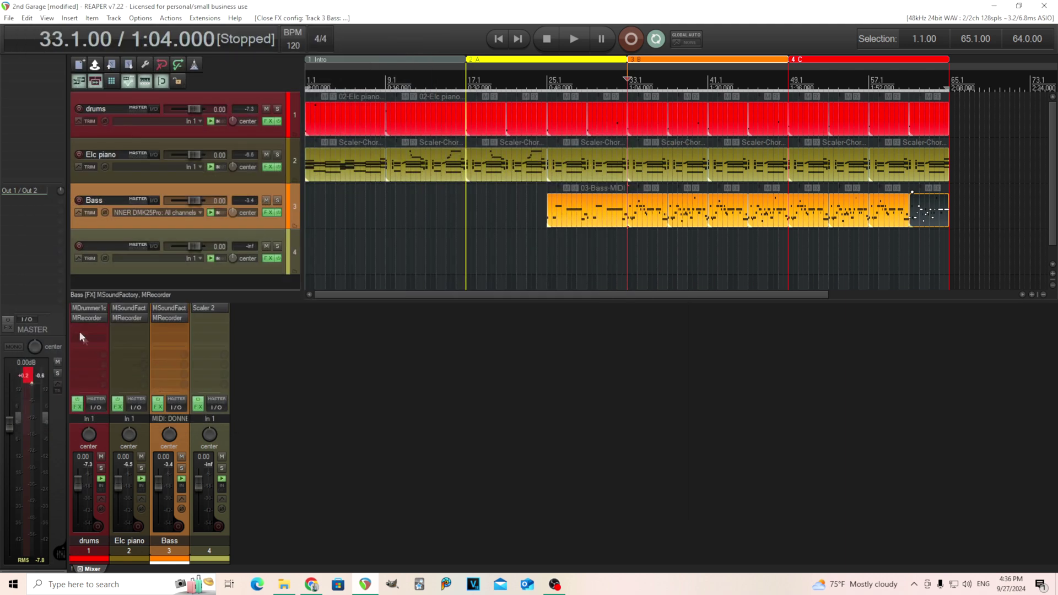
Enable post-processing in the drums track's MRecorder and set its fade in/out to a synced 1/2 note, 1000 ms.
left_click(80, 319)
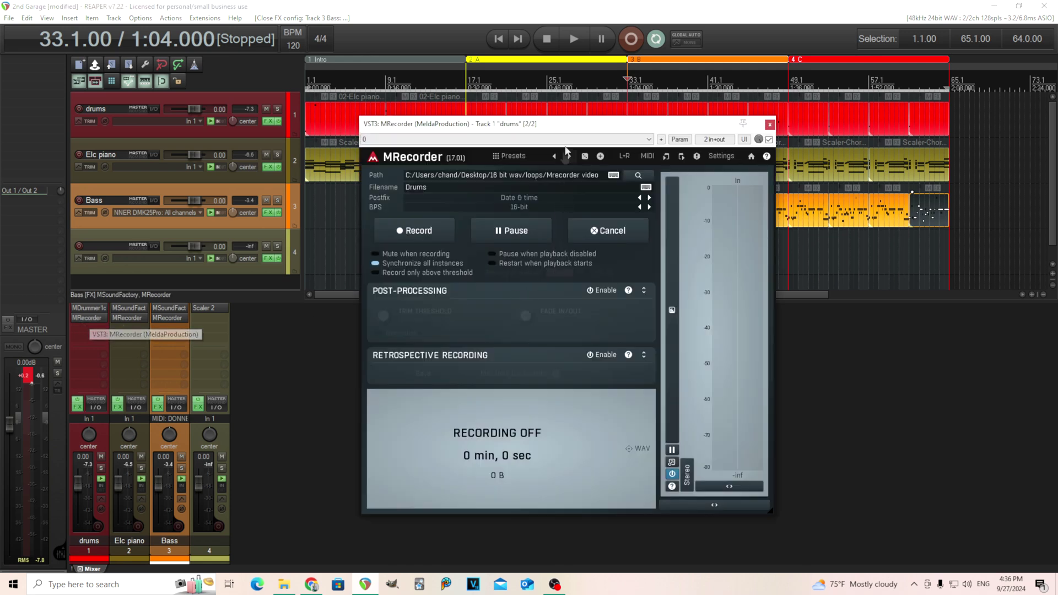
left_click_drag(578, 131, 581, 194)
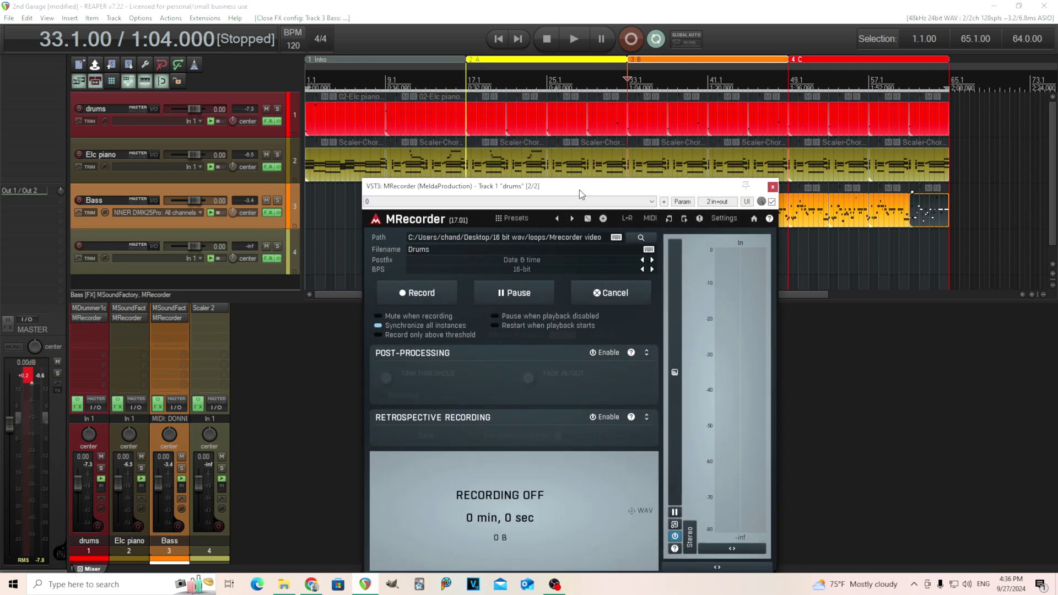
left_click(607, 353)
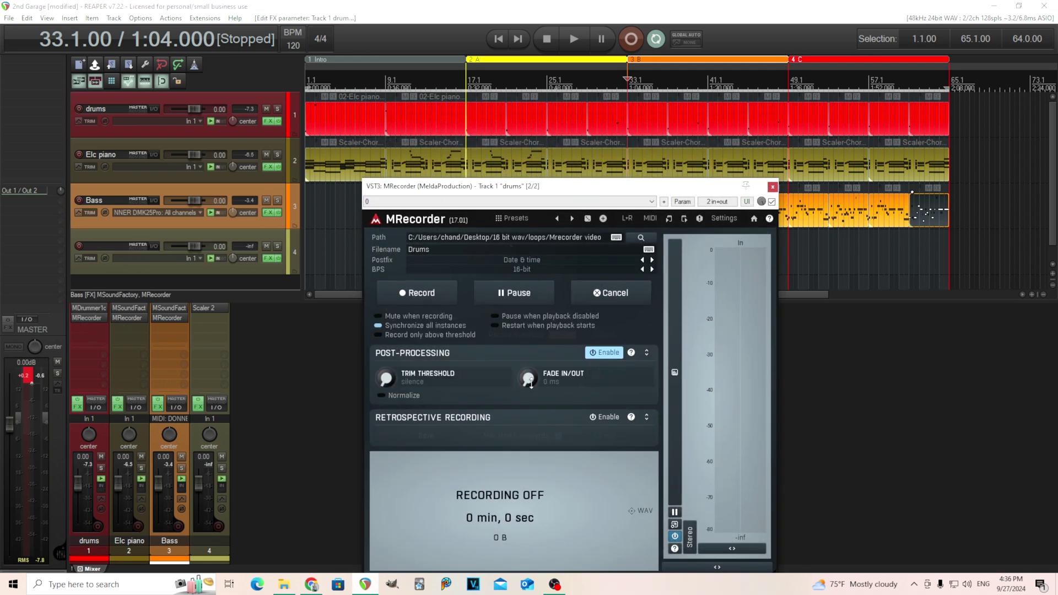
double_click(527, 379)
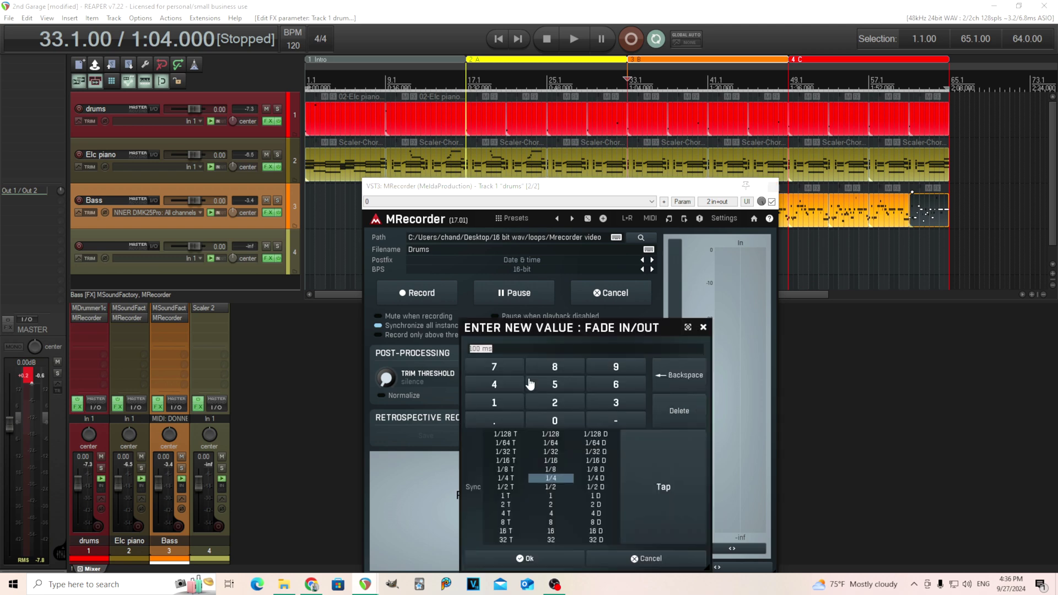
left_click(551, 487)
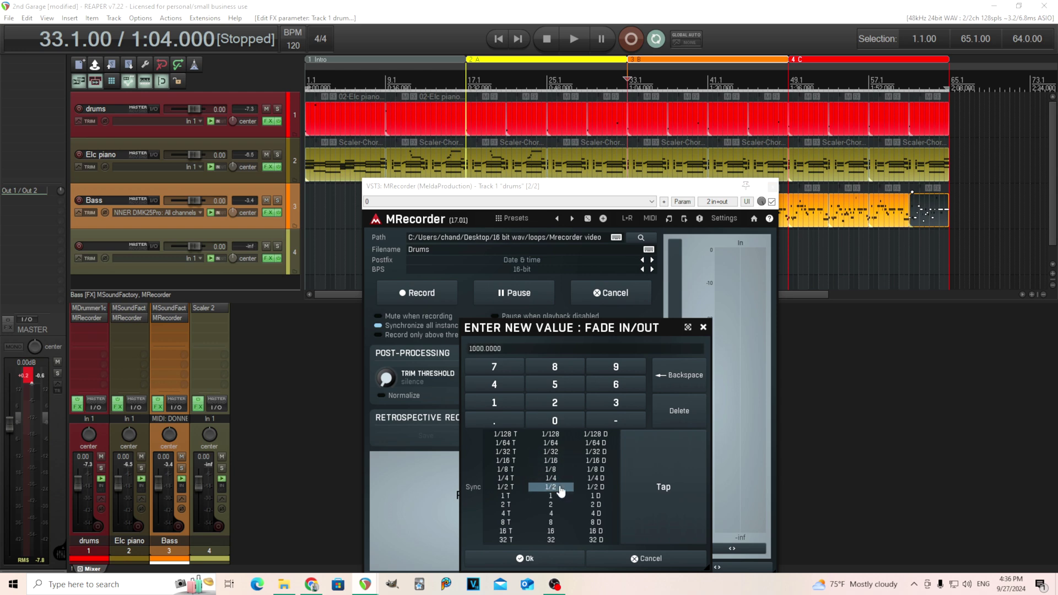
left_click(528, 559)
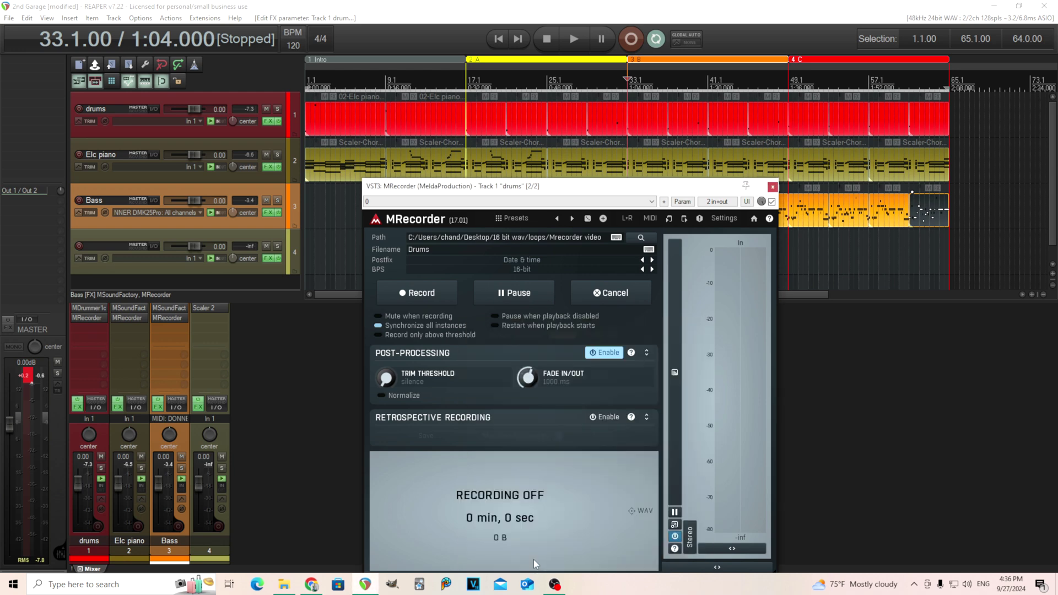
left_click(772, 187)
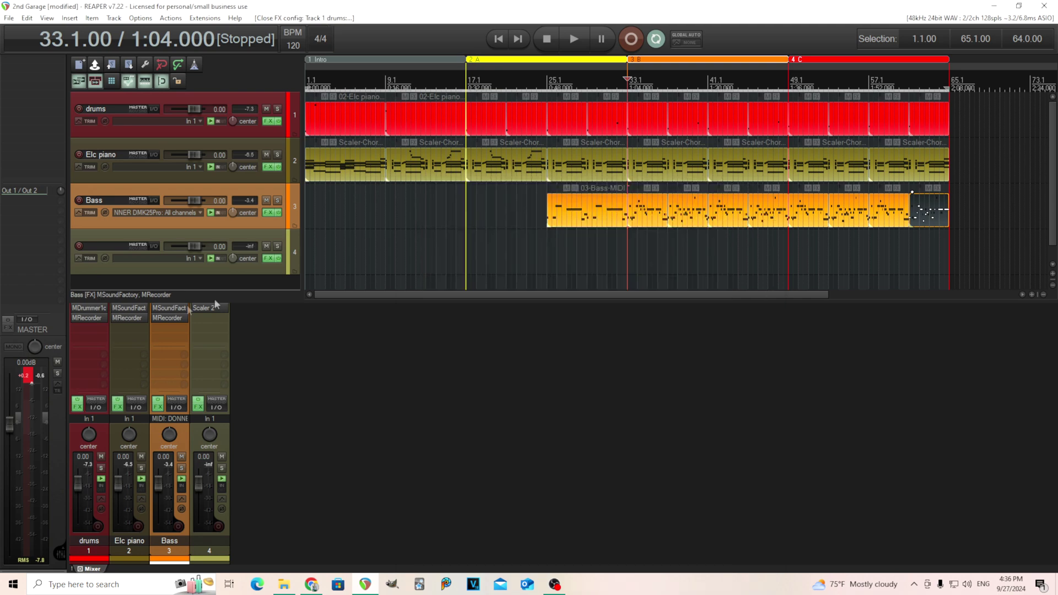
Enable post-processing in the Elc piano track's MRecorder and set its fade in/out to 1000 ms.
left_click(130, 317)
left_click(515, 308)
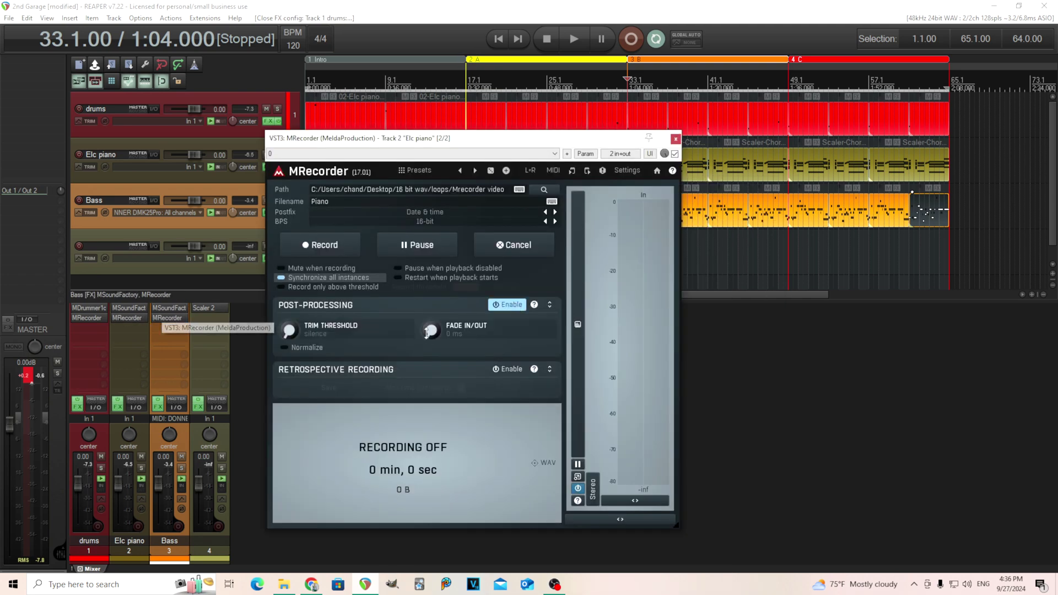
double_click(432, 330)
left_click(397, 402)
double_click(460, 422)
left_click(463, 425)
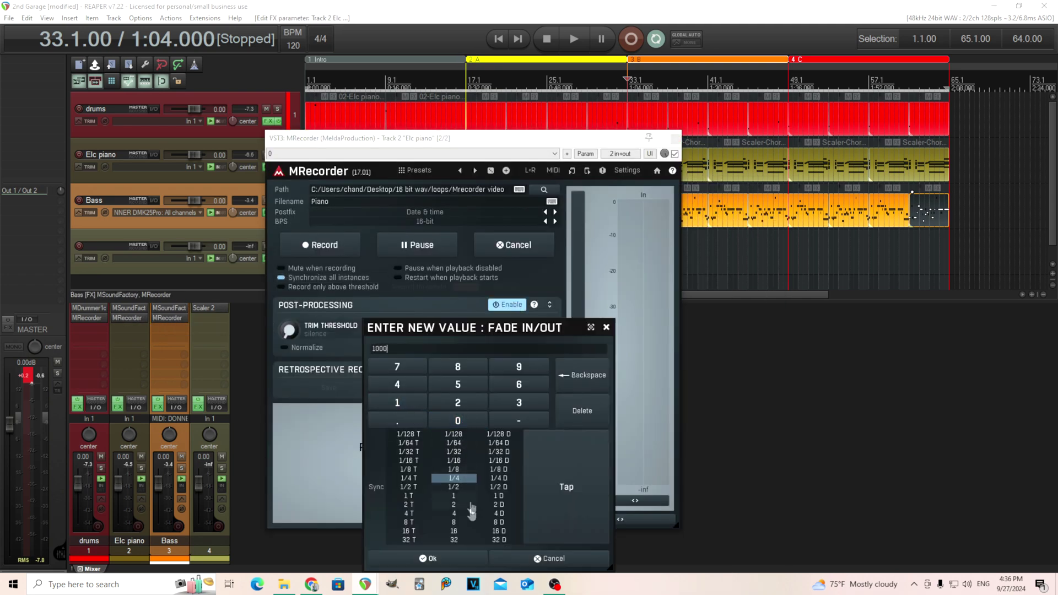
left_click(473, 558)
left_click(674, 139)
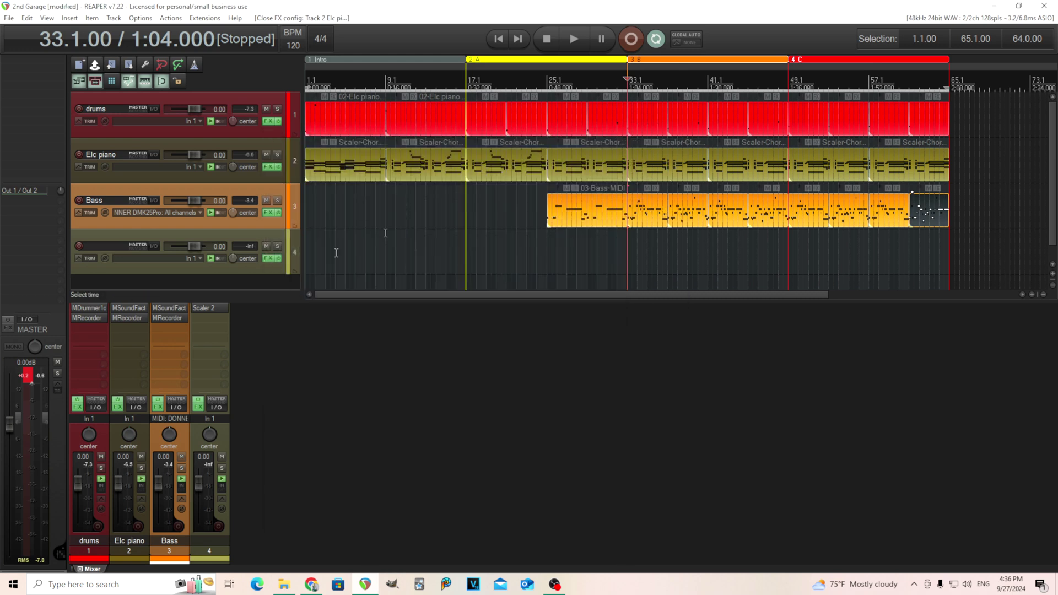
Enable post-processing in the Bass track's MRecorder and set its fade in/out to 1000 ms.
left_click(168, 318)
left_click(262, 204)
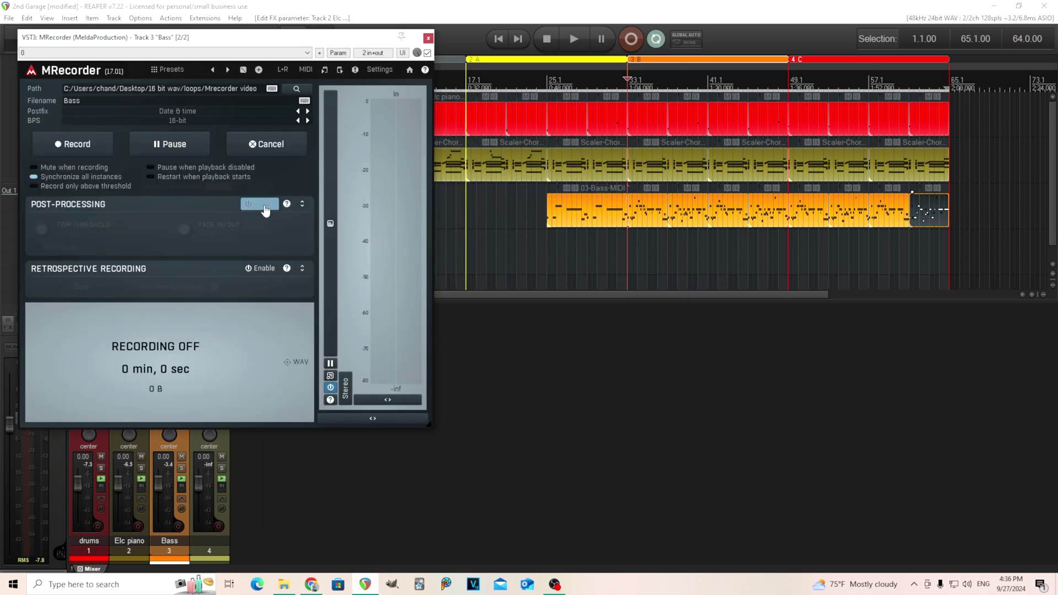
double_click(183, 228)
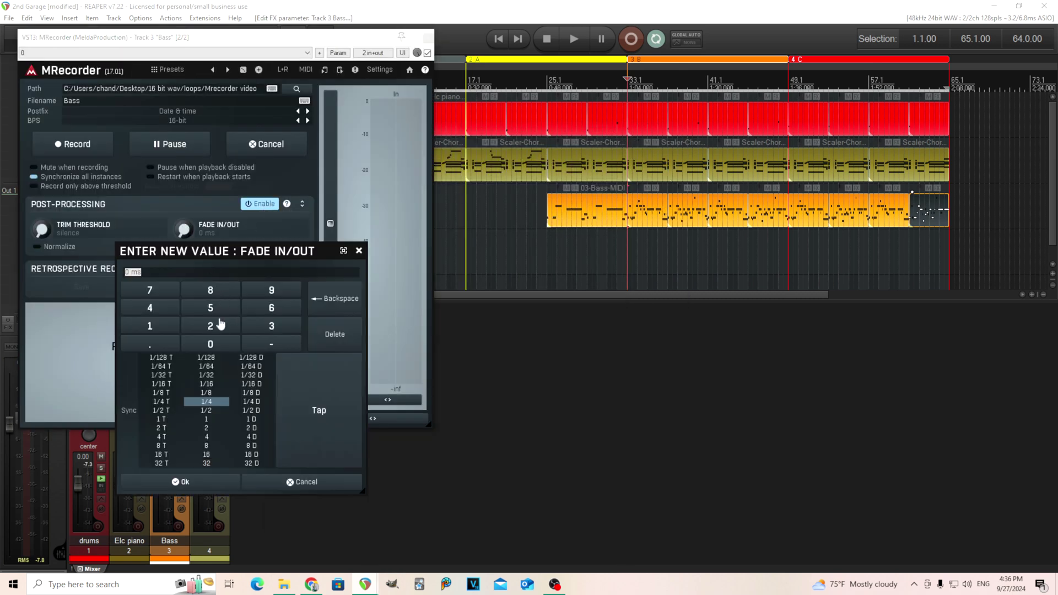
left_click(150, 326)
left_click(209, 343)
left_click(210, 344)
left_click(209, 344)
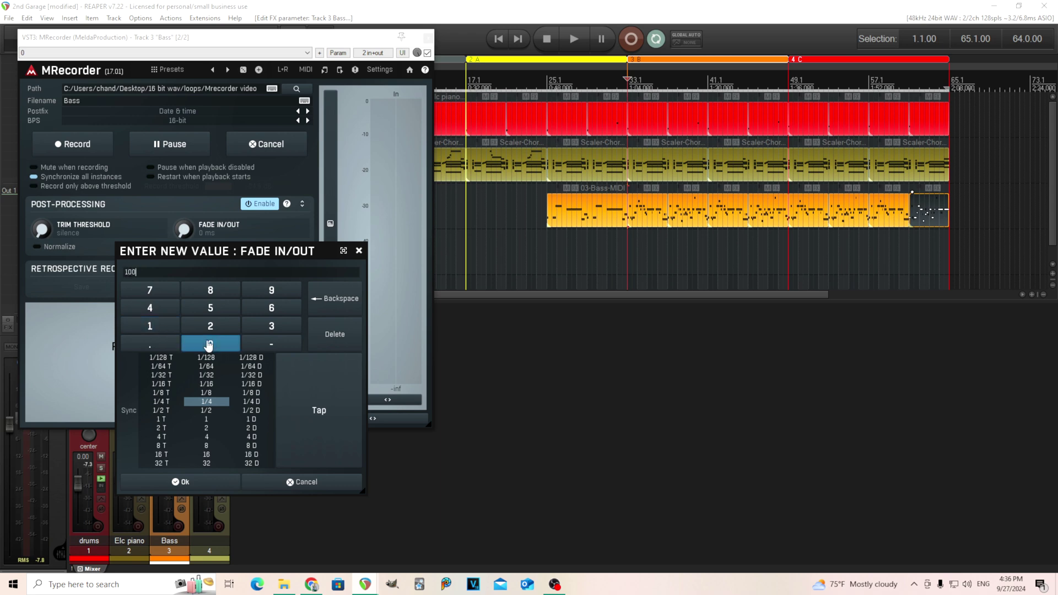
left_click(216, 485)
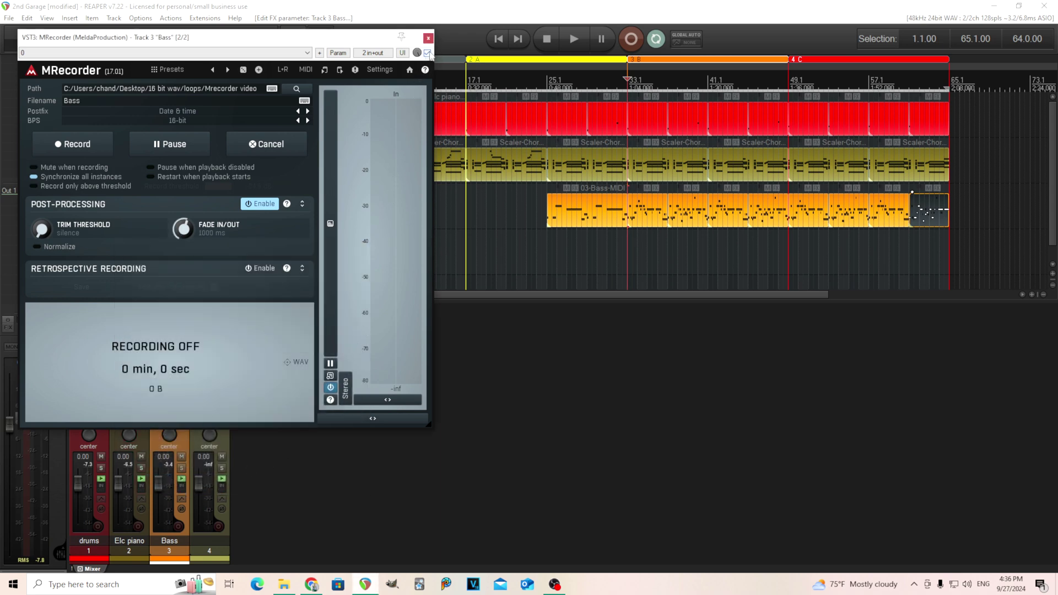
left_click(428, 38)
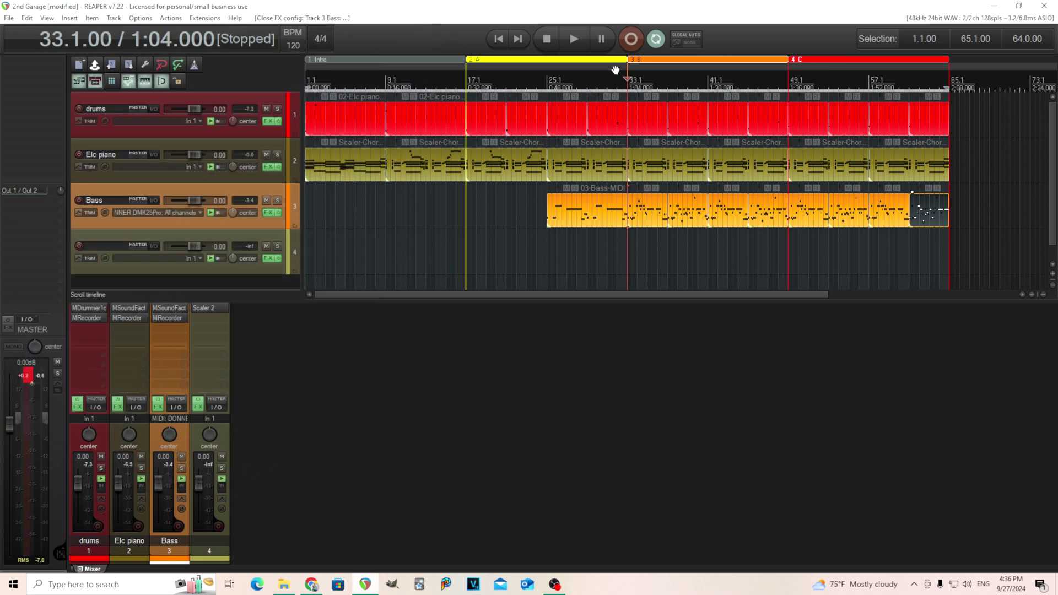
Record about 32 seconds of playback from 32.3.00 through the drums track's synchronized MRecorder, and stop recording and playback.
left_click(620, 87)
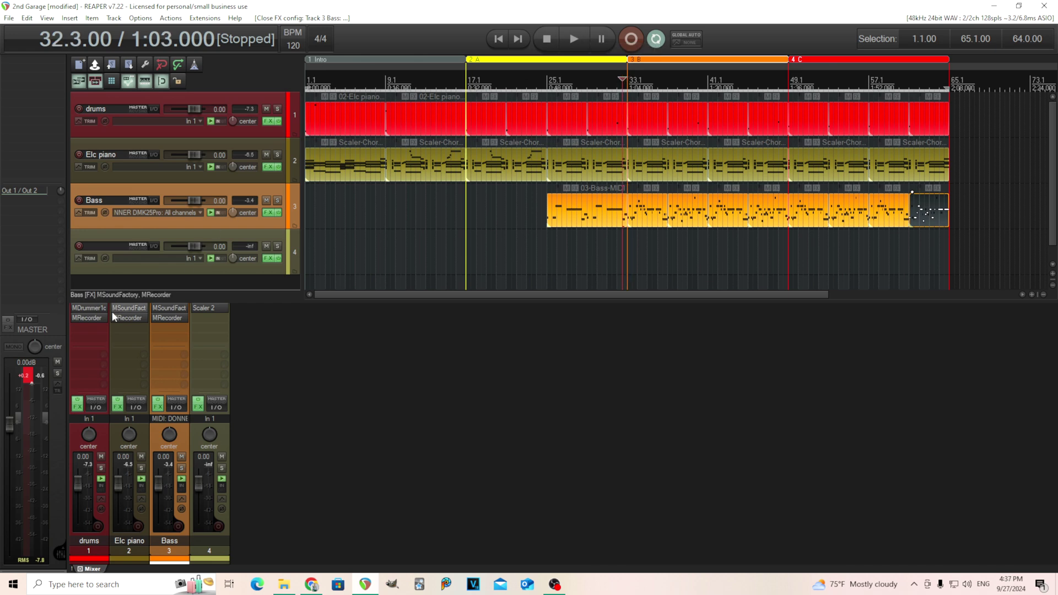
left_click(85, 318)
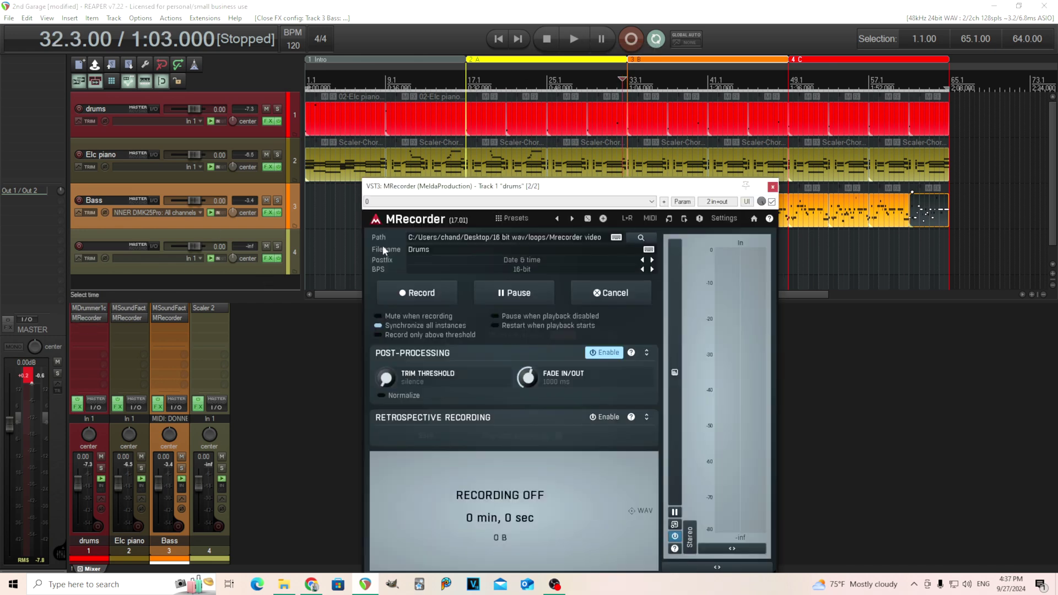
left_click(576, 34)
left_click(418, 294)
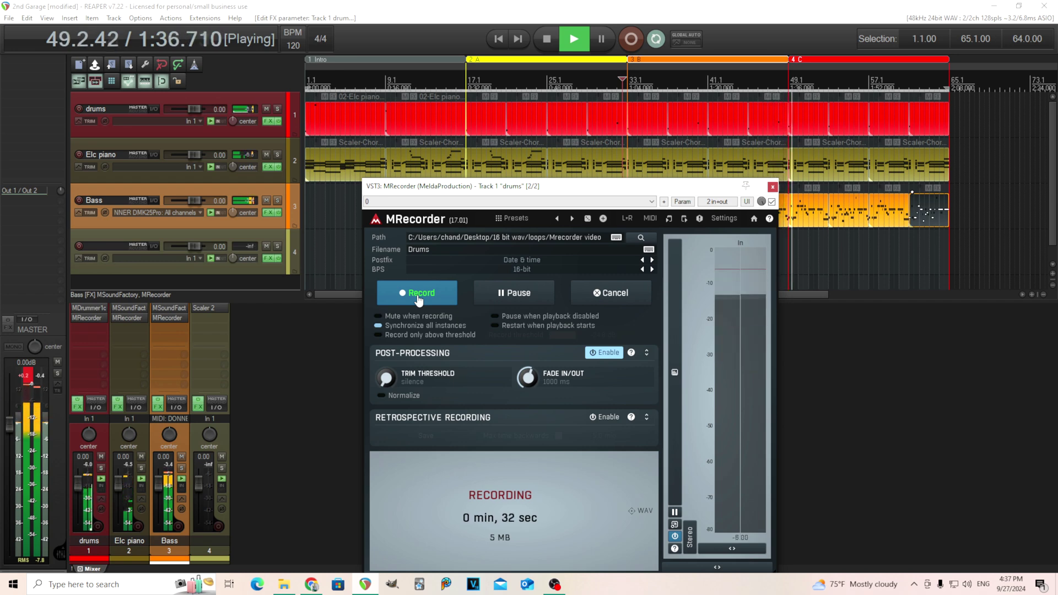
left_click(418, 296)
key("space")
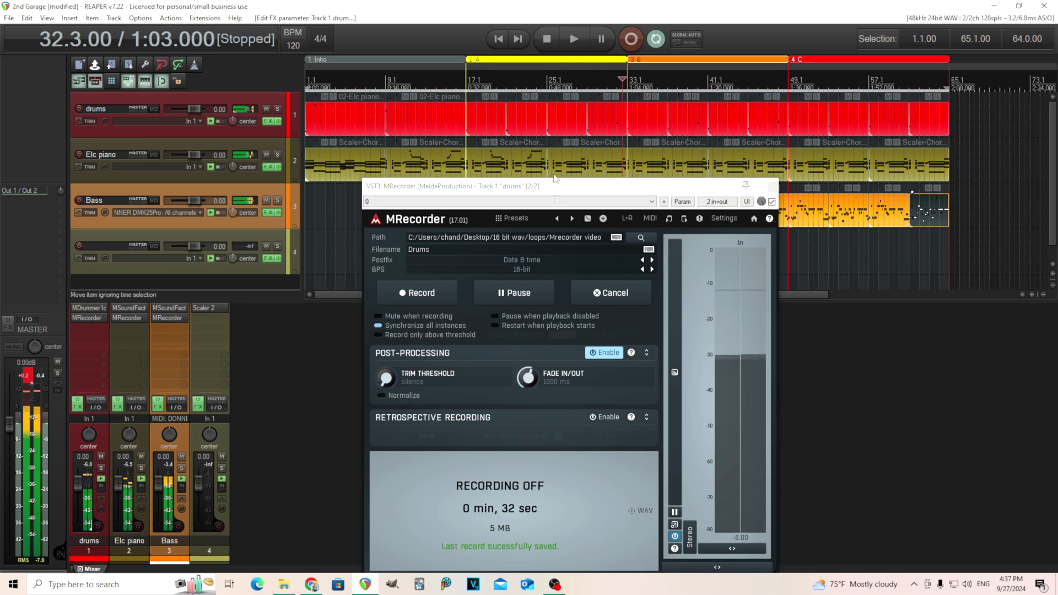
left_click(773, 187)
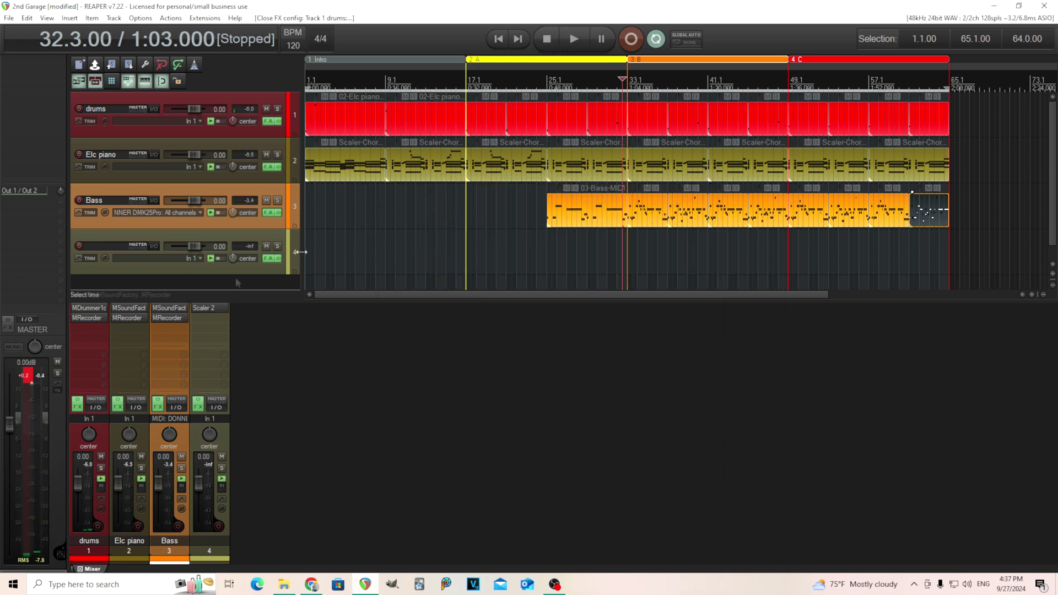
Check the recording status in the Elc piano track's MRecorder and look over the arrangement.
left_click(132, 318)
left_click(675, 140)
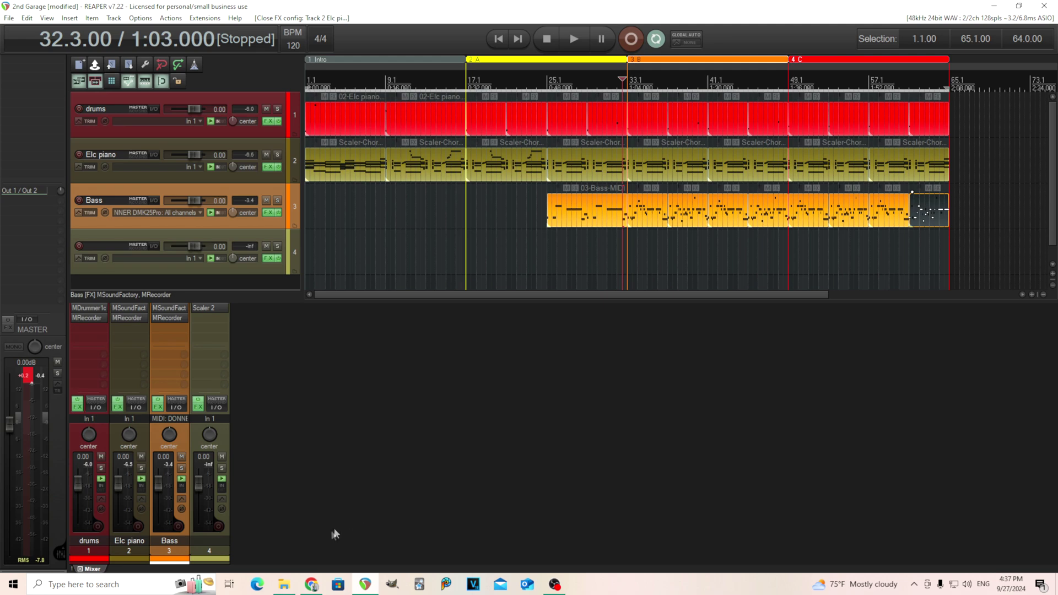
scroll(849, 196, "down", 6)
scroll(832, 236, "up", 6)
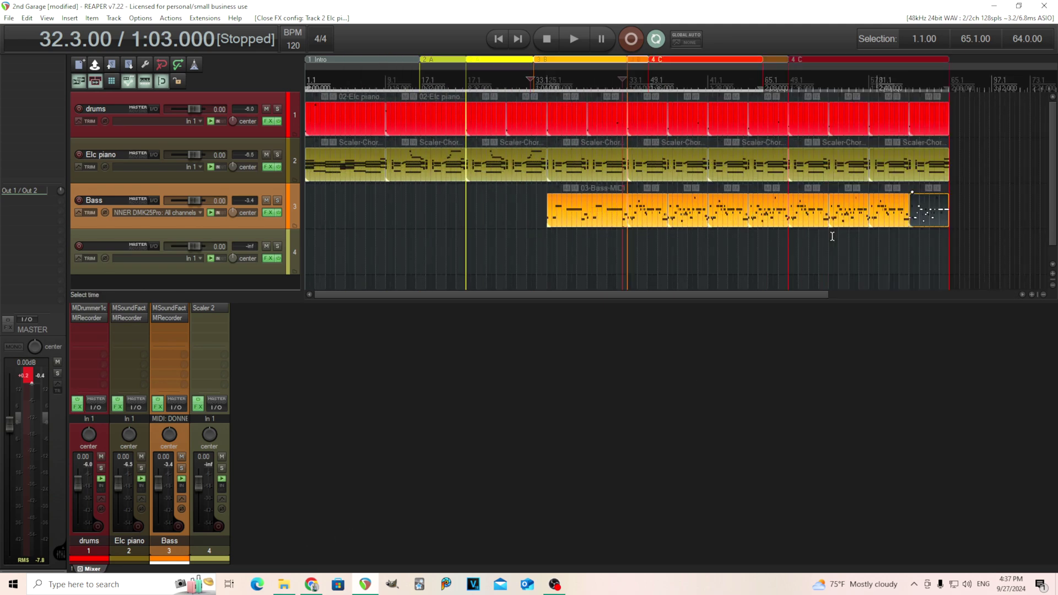
scroll(627, 190, "down", 1)
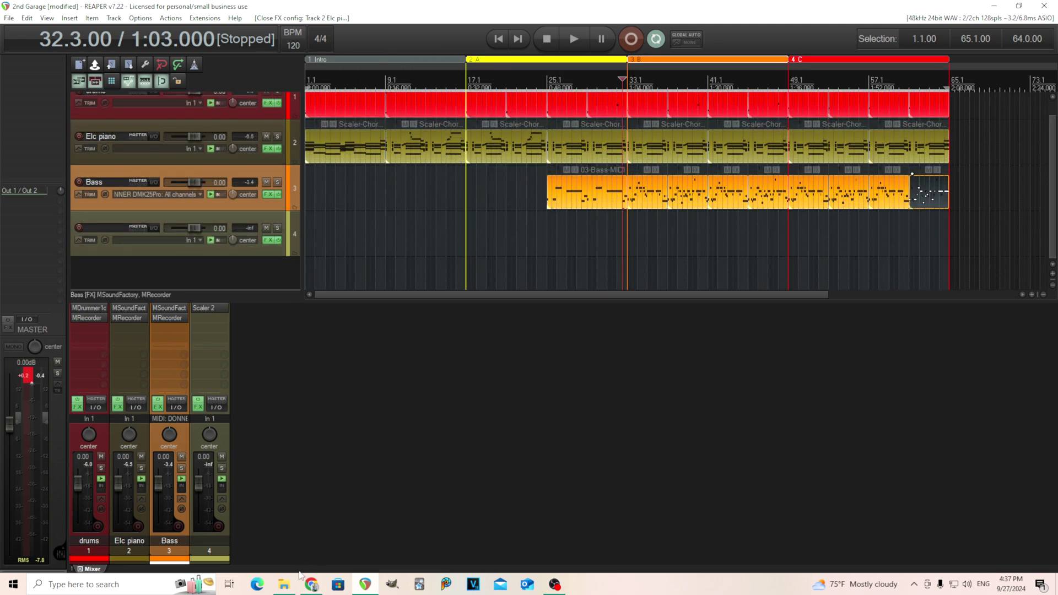
Switch to File Explorer, open the Mrecorder video folder and widen the Name column to read the full filenames.
left_click(284, 583)
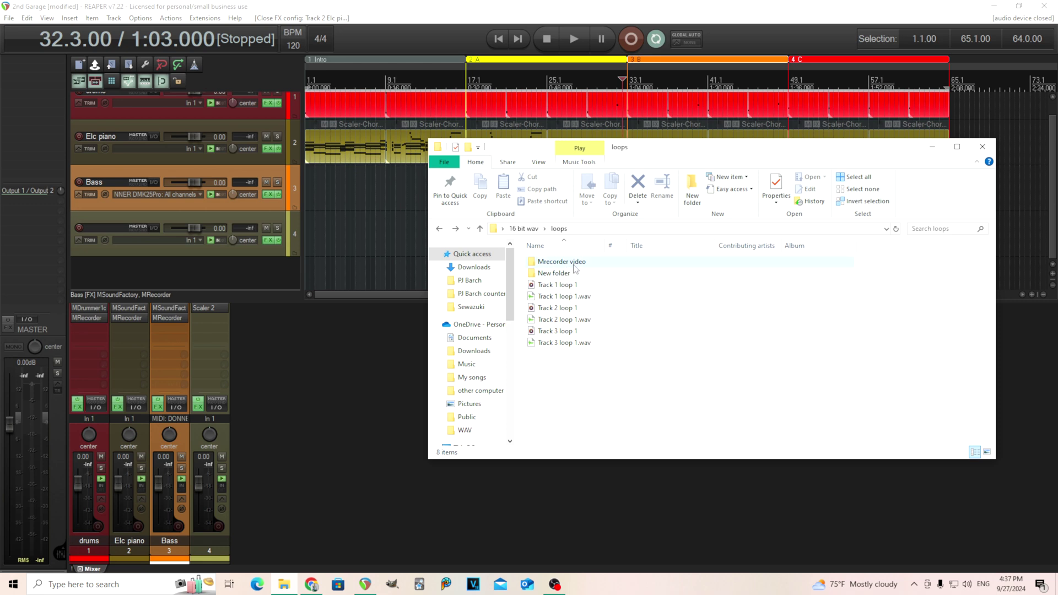
double_click(576, 262)
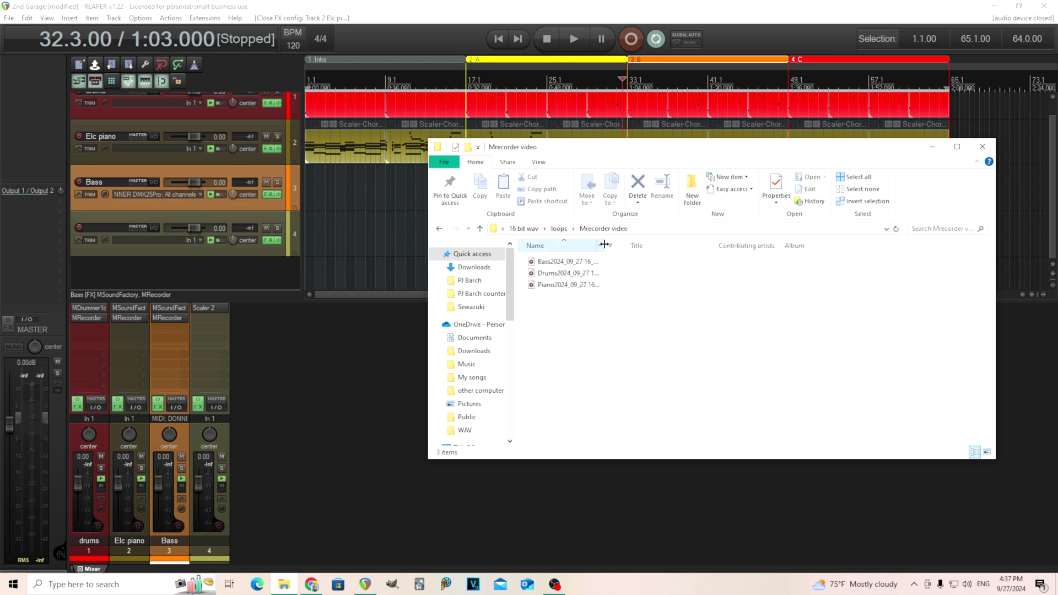
left_click_drag(605, 248, 663, 249)
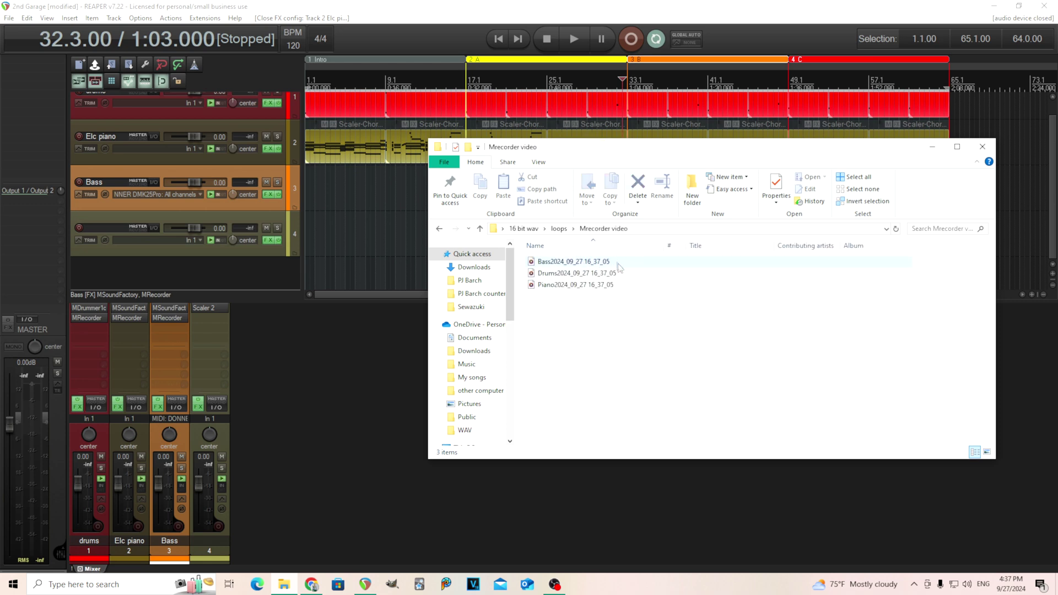
Import the Drums2024_09_27 16_37_05 recording onto a new REAPER track at the project start and solo that track.
left_click(570, 276)
left_click_drag(570, 276, 307, 266)
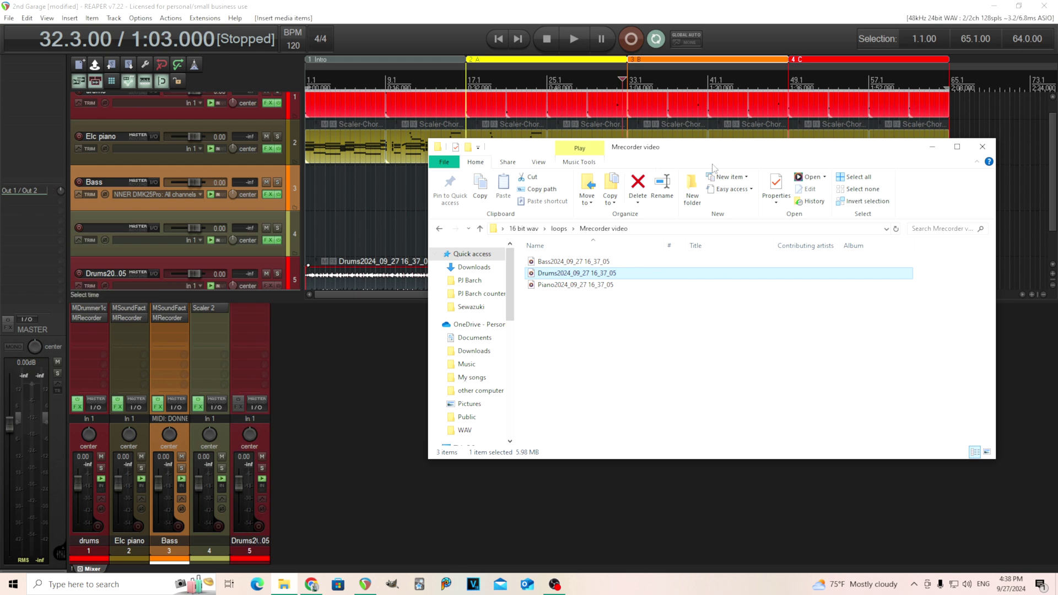
left_click(278, 274)
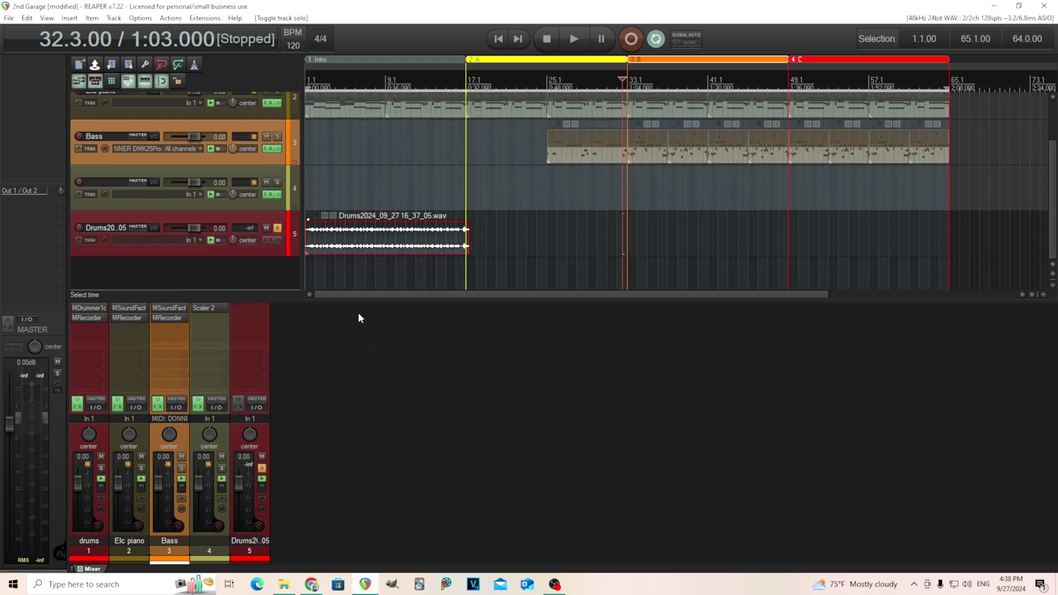
Import the Bass2024_09_27 16_37_05 recording from File Explorer onto a new REAPER track at the project start, below the drums recording.
left_click(285, 585)
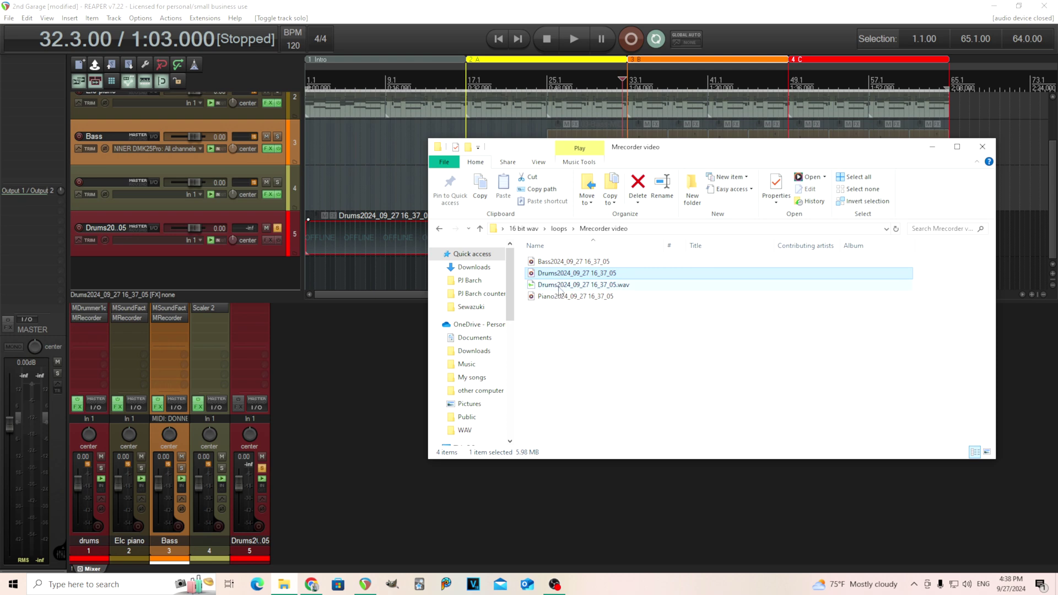
left_click_drag(560, 264, 307, 266)
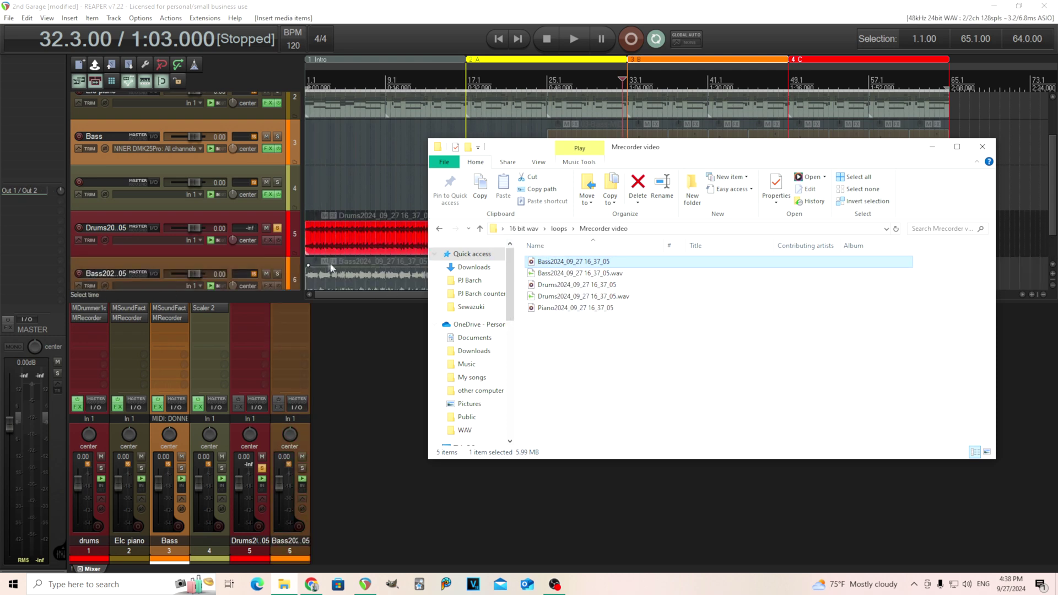
scroll(326, 263, "down", 2)
key("alt+Tab")
scroll(359, 193, "down", 1)
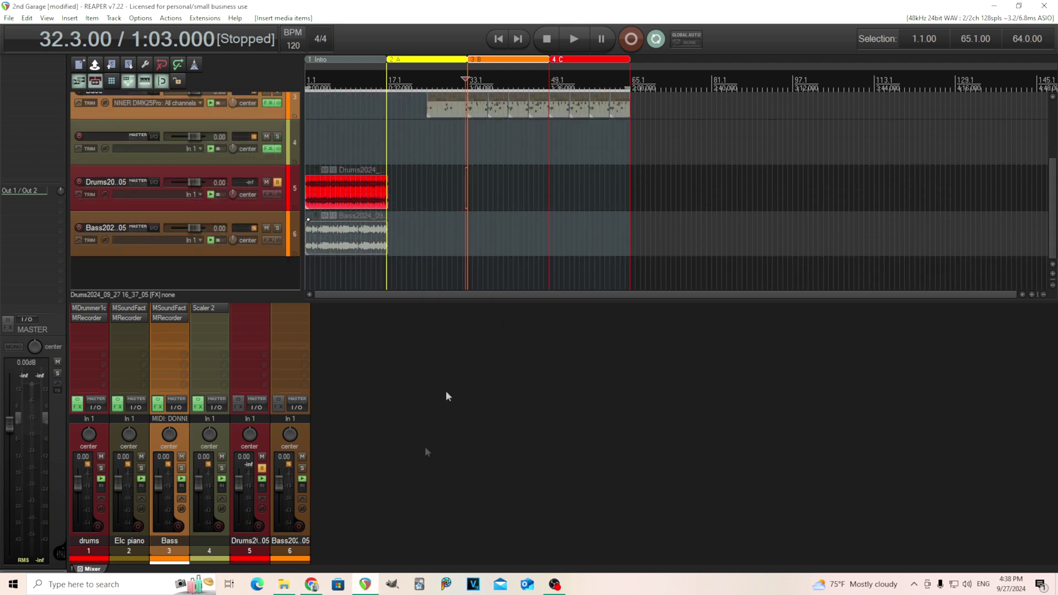
Import the Piano2024_09_27 16_37_05 recording from File Explorer onto a new REAPER track at the project start, below the bass recording.
left_click(284, 585)
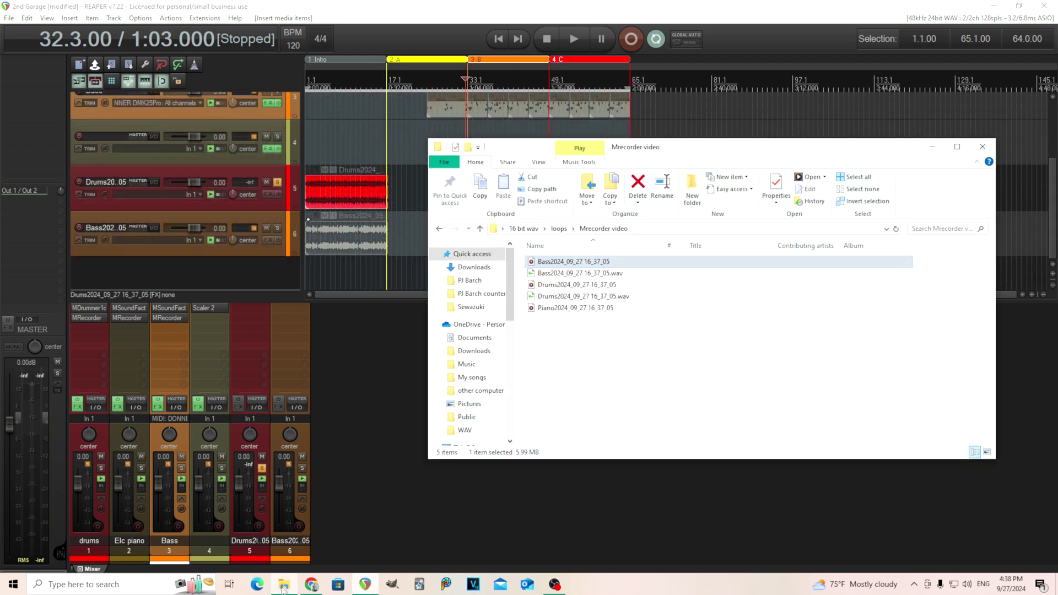
left_click(565, 309)
left_click_drag(565, 309, 306, 267)
left_click(341, 259)
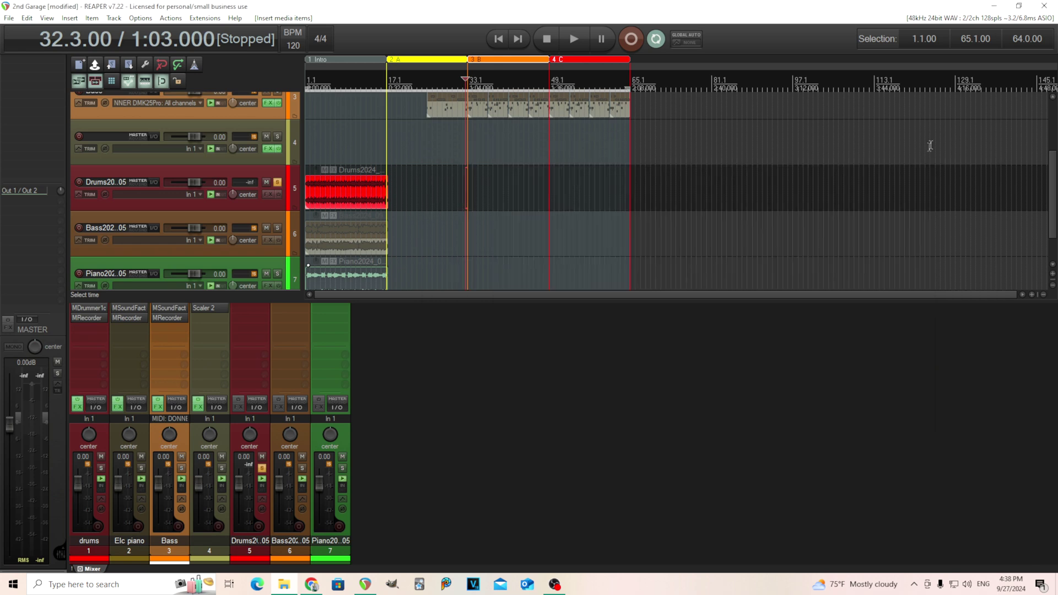
scroll(377, 243, "up", 5)
scroll(451, 246, "down", 5)
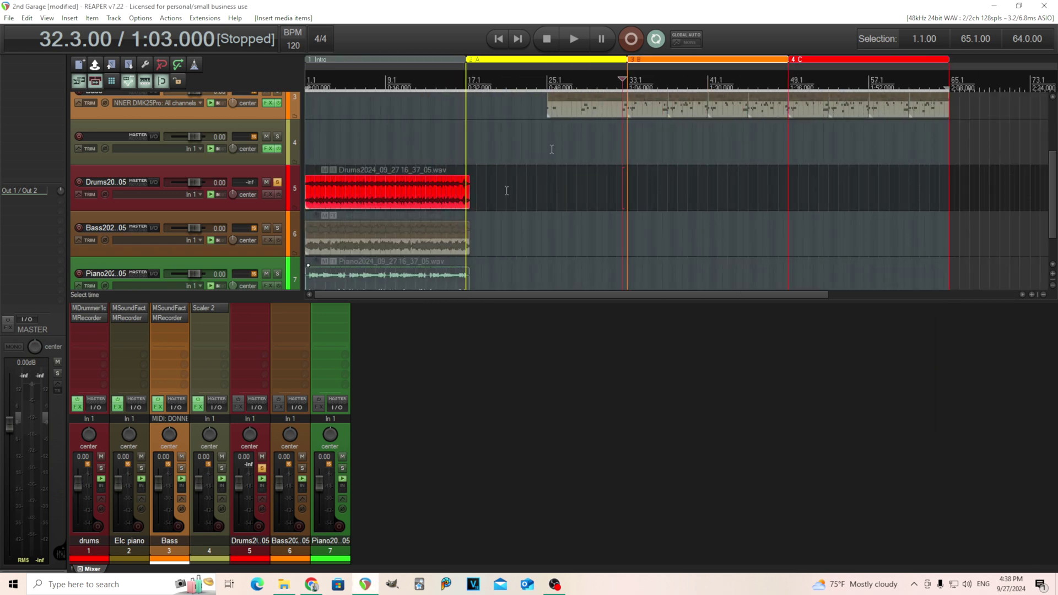
Return the edit cursor to the project start and solo the imported bass and piano tracks alongside the drums recording.
left_click(496, 39)
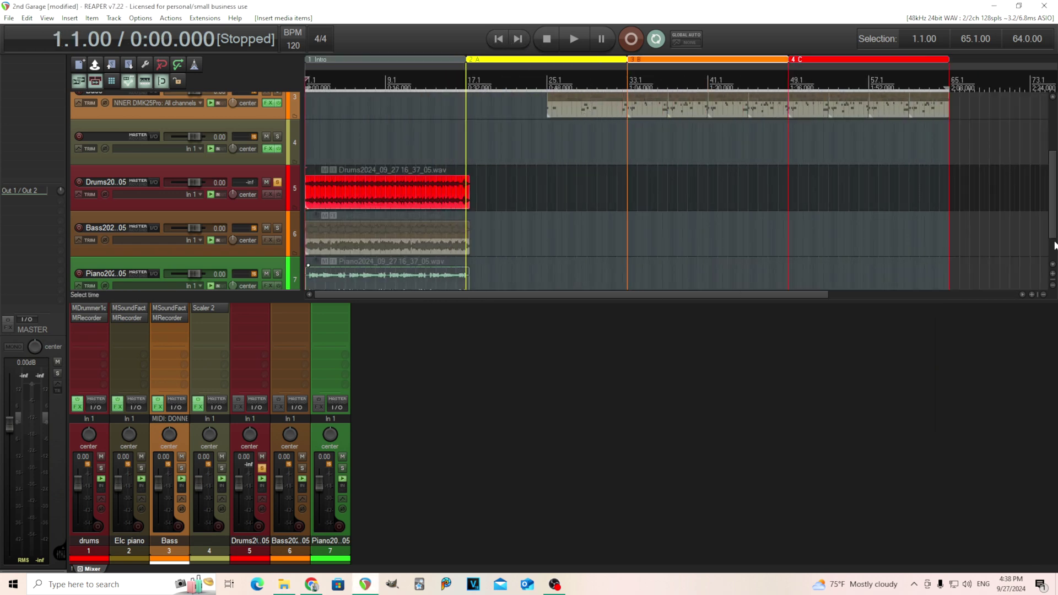
left_click_drag(1055, 245, 1056, 253)
scroll(496, 215, "up", 5)
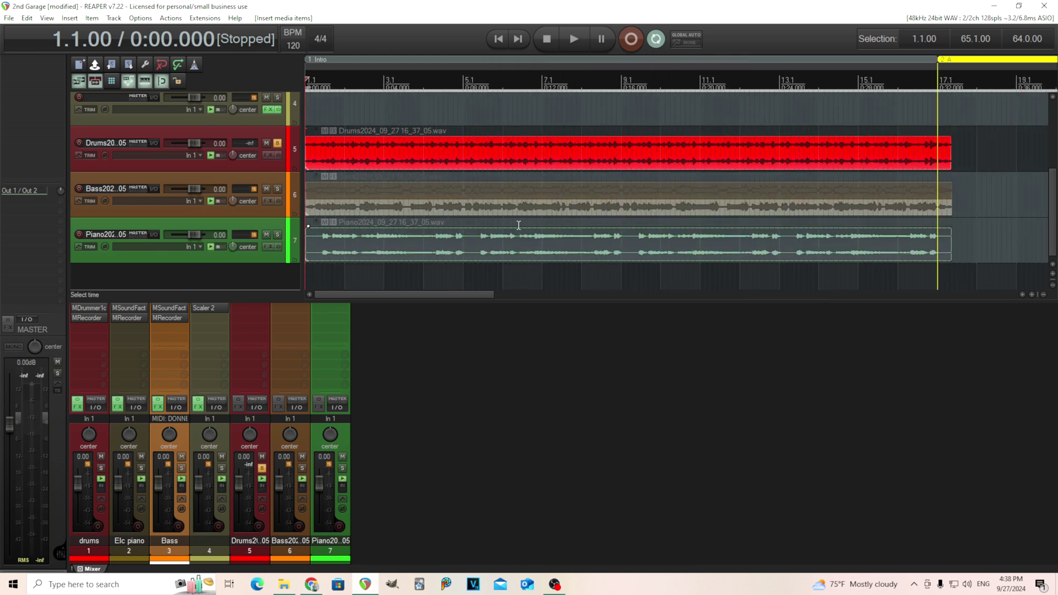
left_click(278, 189)
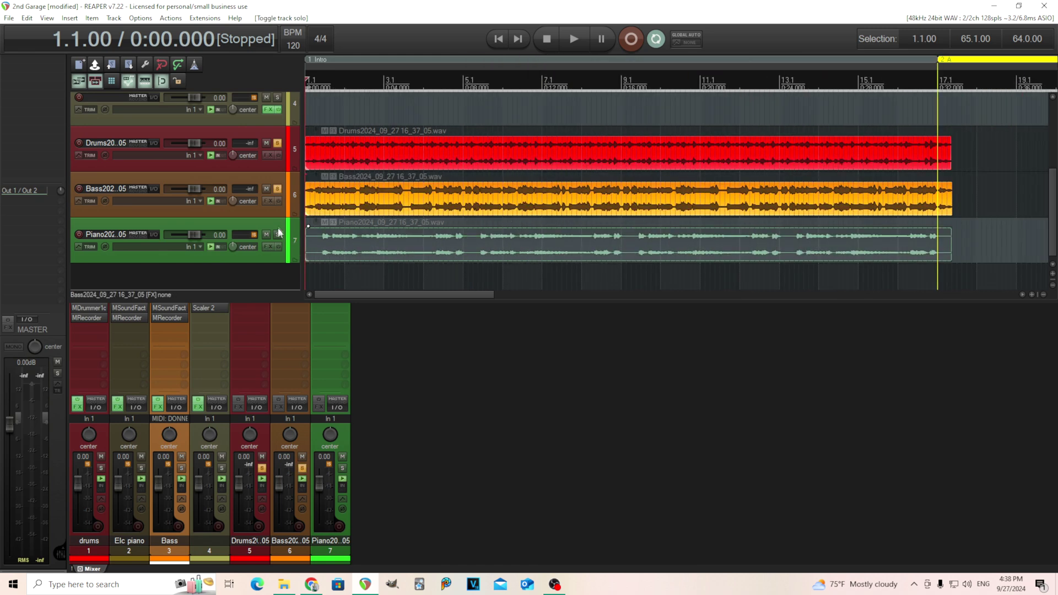
left_click(278, 234)
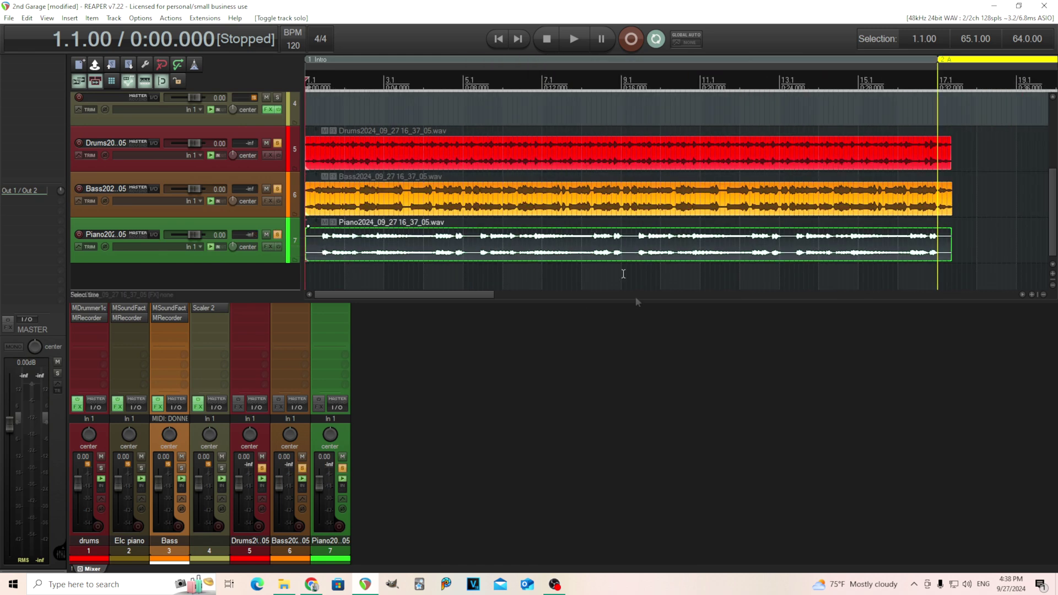
Play the three soloed recordings from the project start past their ends to check their sync, and stop playback.
left_click(581, 35)
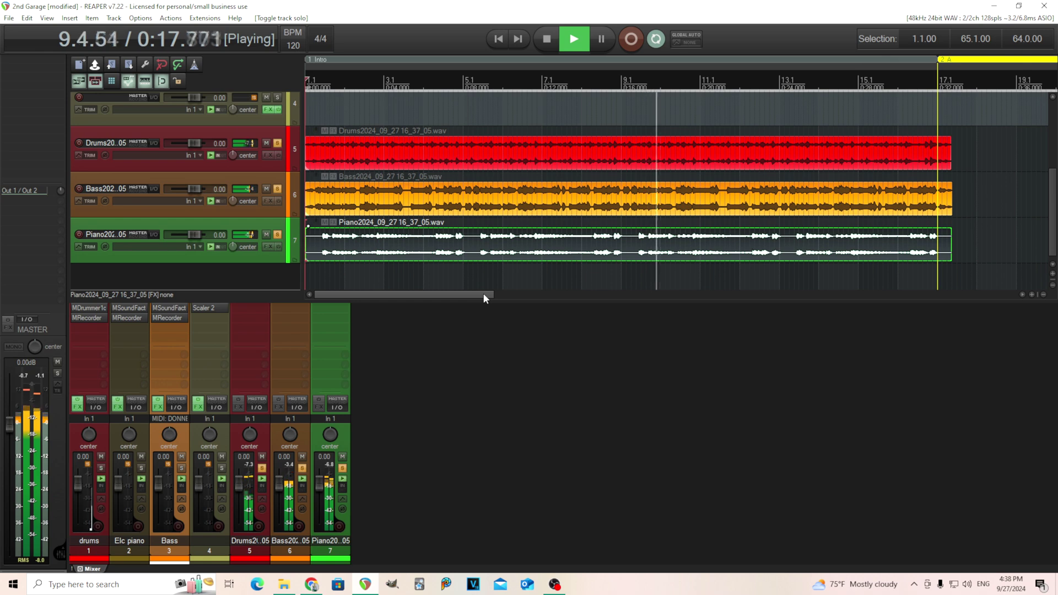
left_click(877, 245)
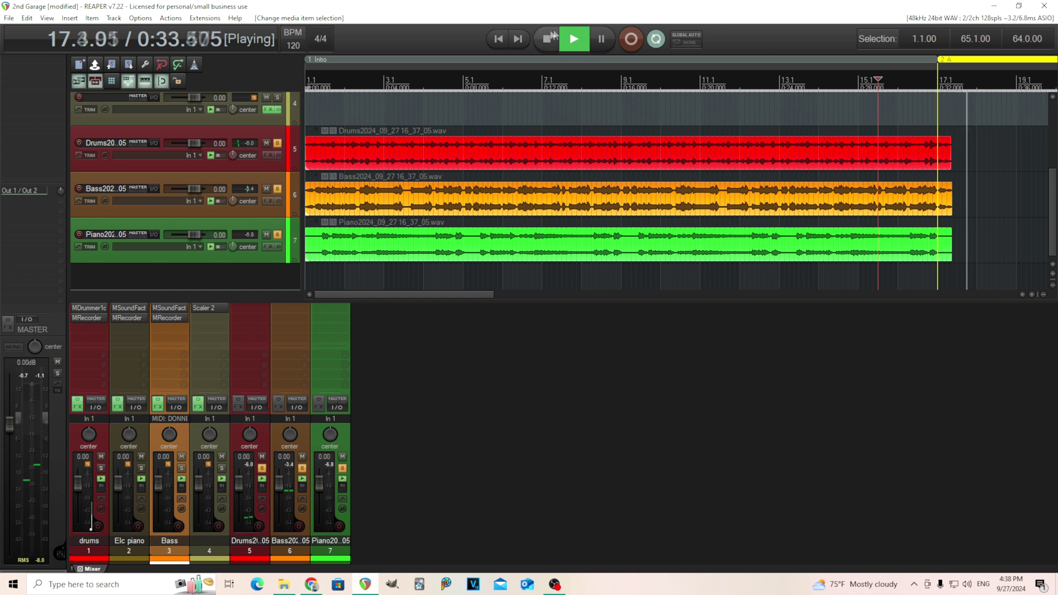
key("space")
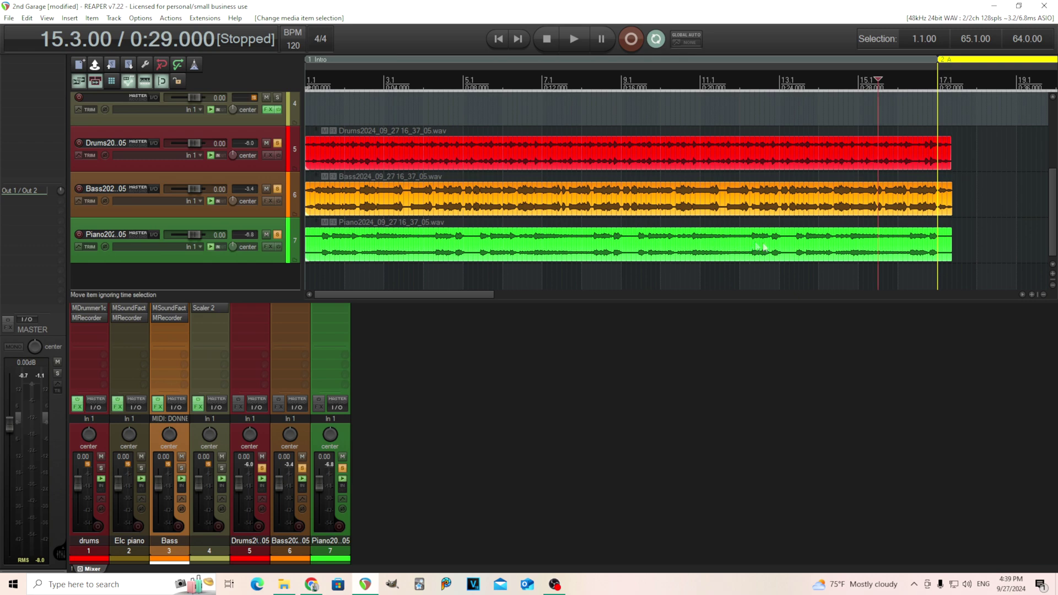
Open the drums track's MRecorder and move its window so the whole interface fits on screen.
scroll(1054, 215, "up", 2)
scroll(1056, 123, "up", 5)
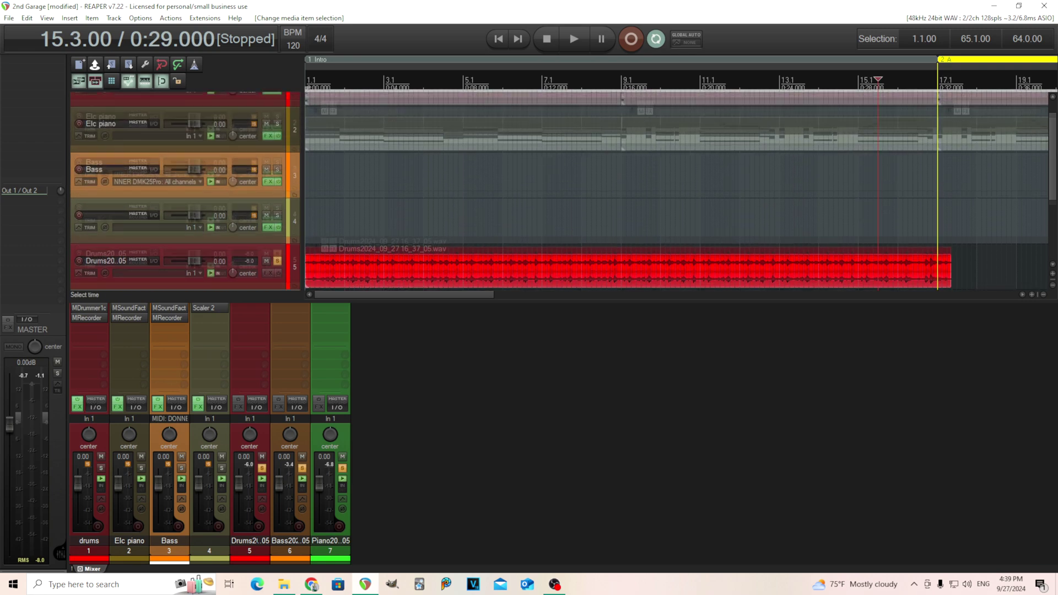
scroll(702, 199, "down", 5)
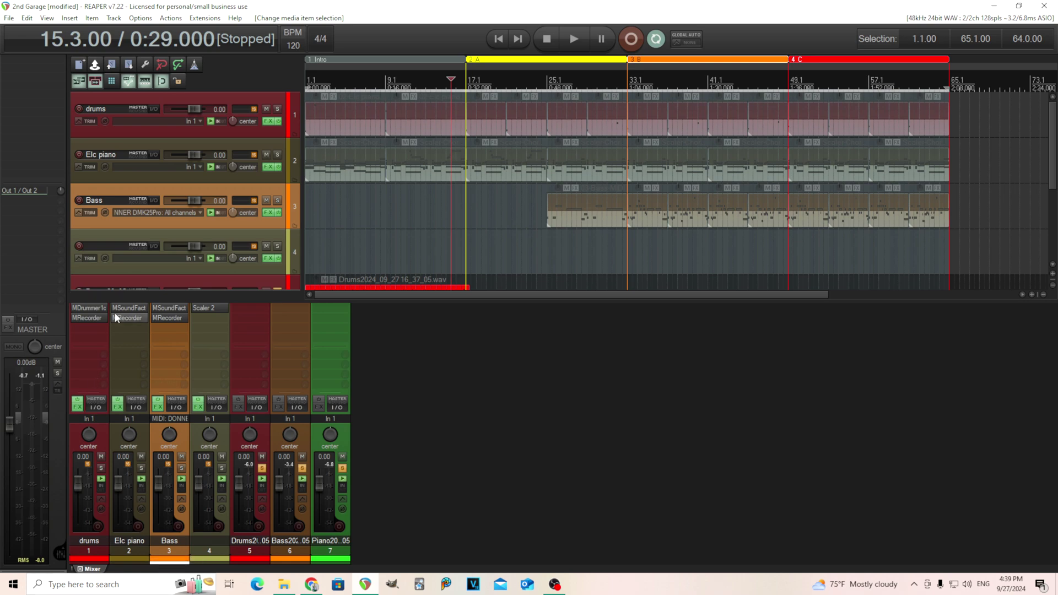
left_click(89, 318)
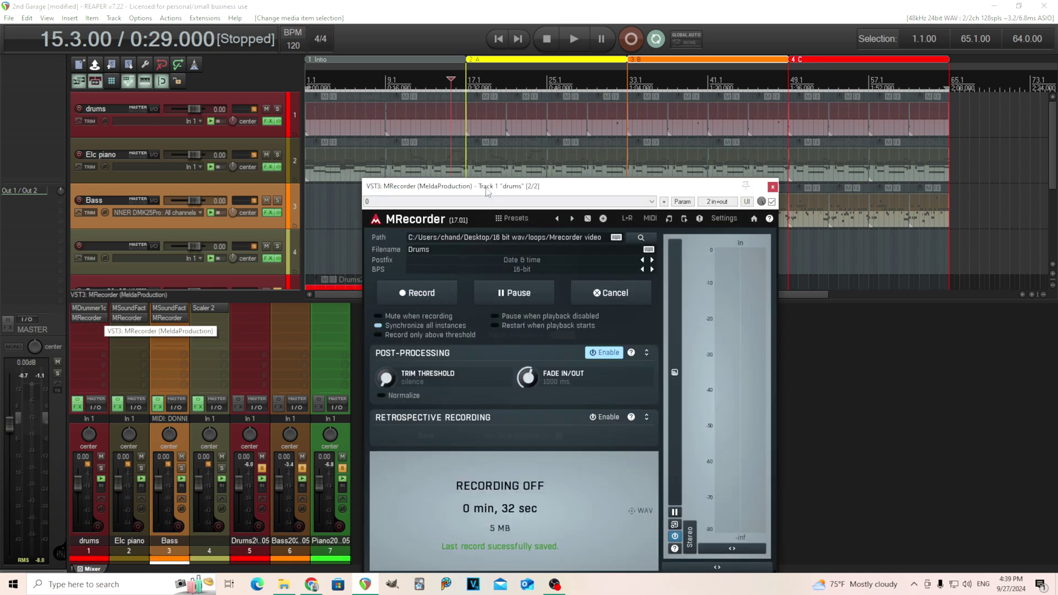
left_click_drag(487, 192, 478, 99)
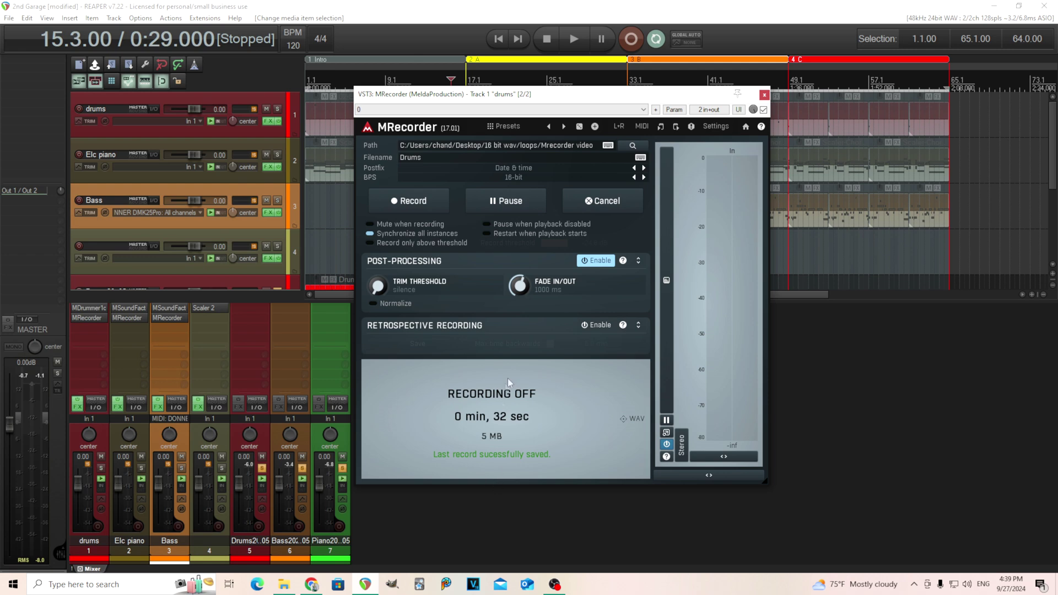
Collapse and re-expand the meters area of the drums track's MRecorder, and reposition its window.
left_click(732, 478)
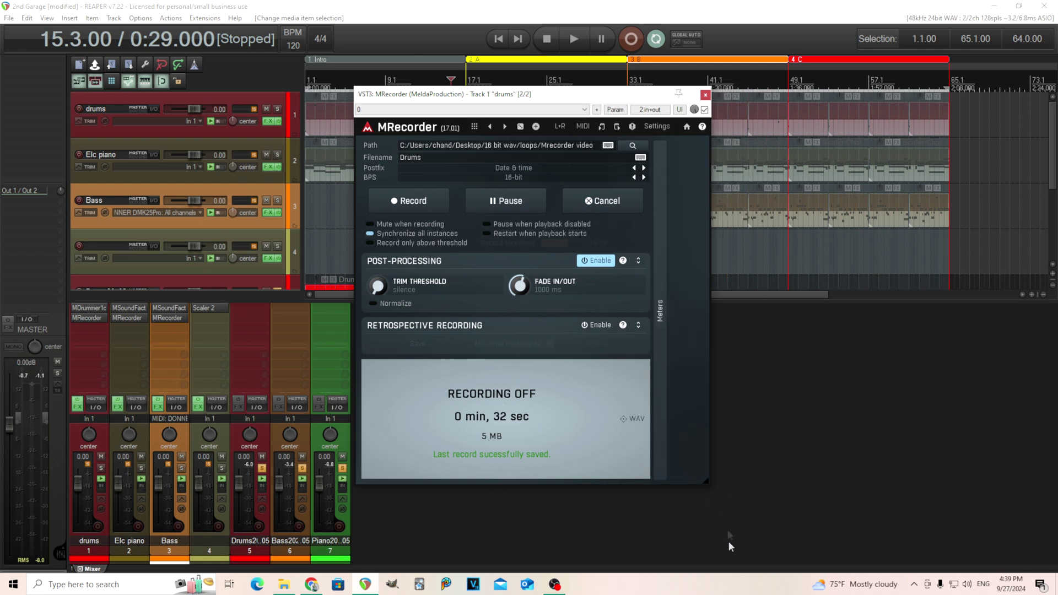
left_click(683, 374)
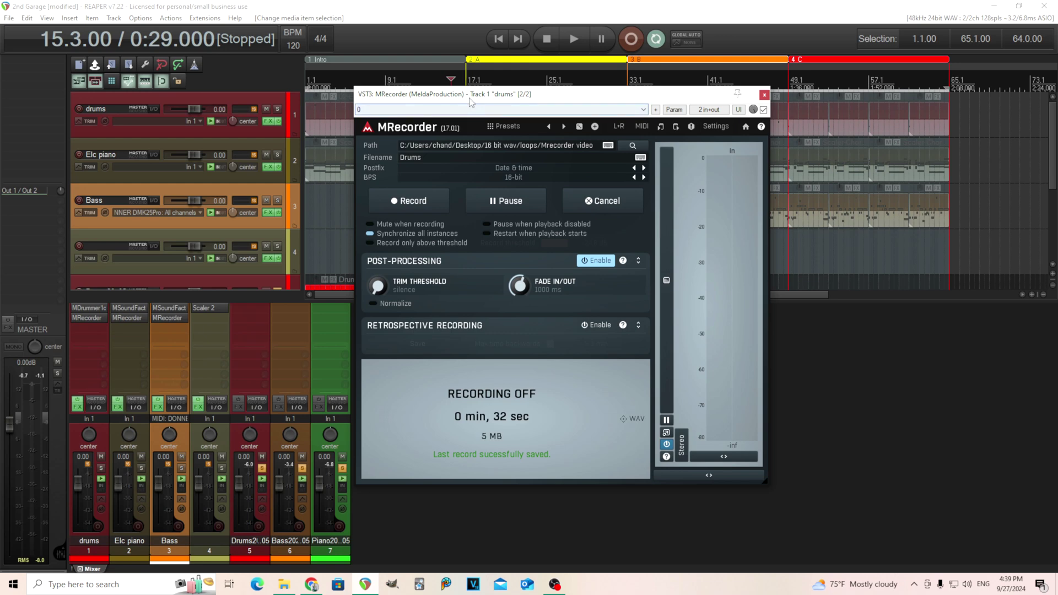
left_click_drag(470, 98, 417, 115)
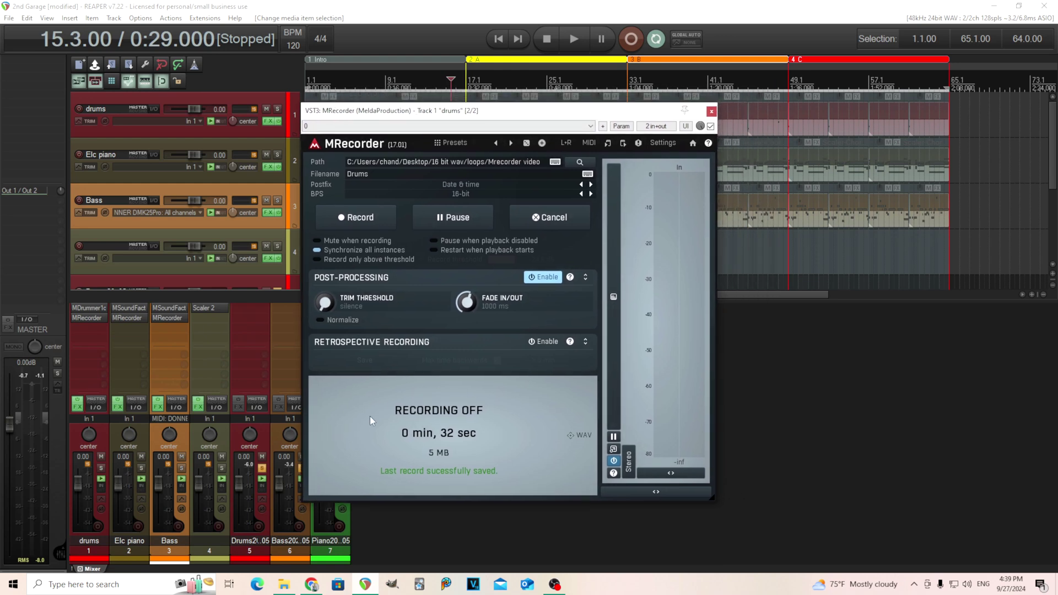